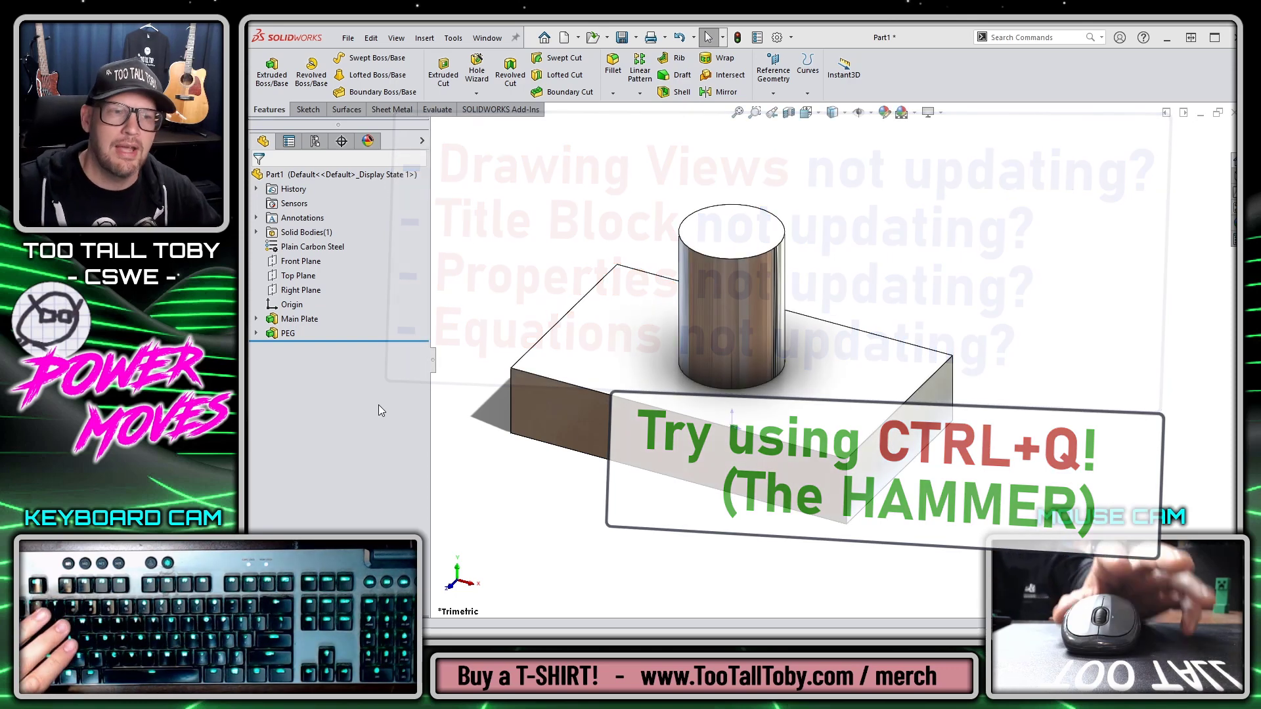
Round the peg's base edge with a 10 mm fillet.
key(s)
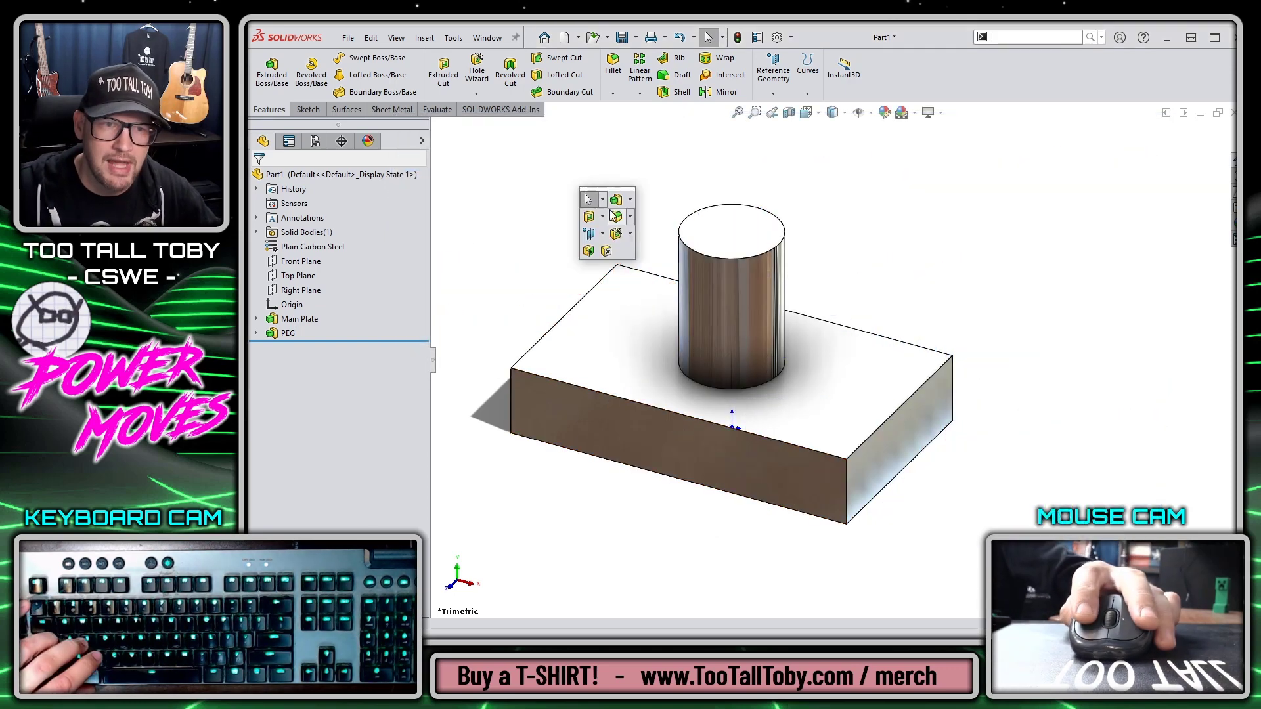
click(615, 217)
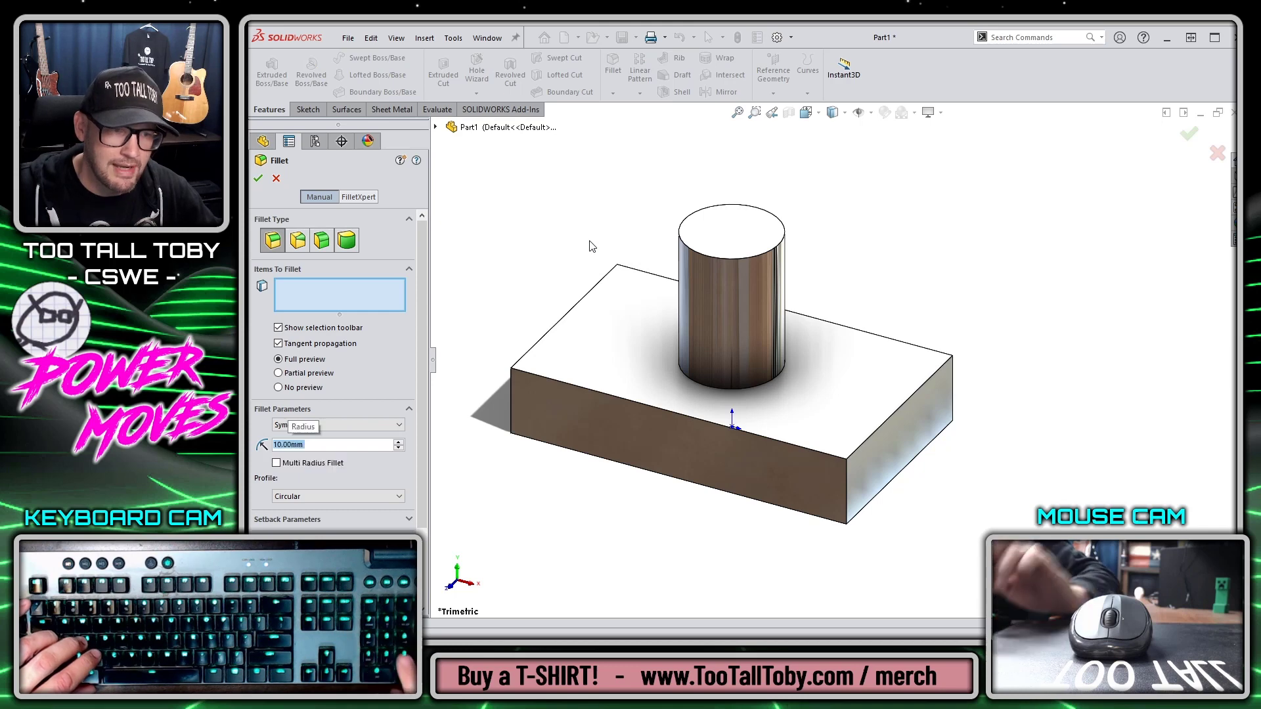
click(760, 385)
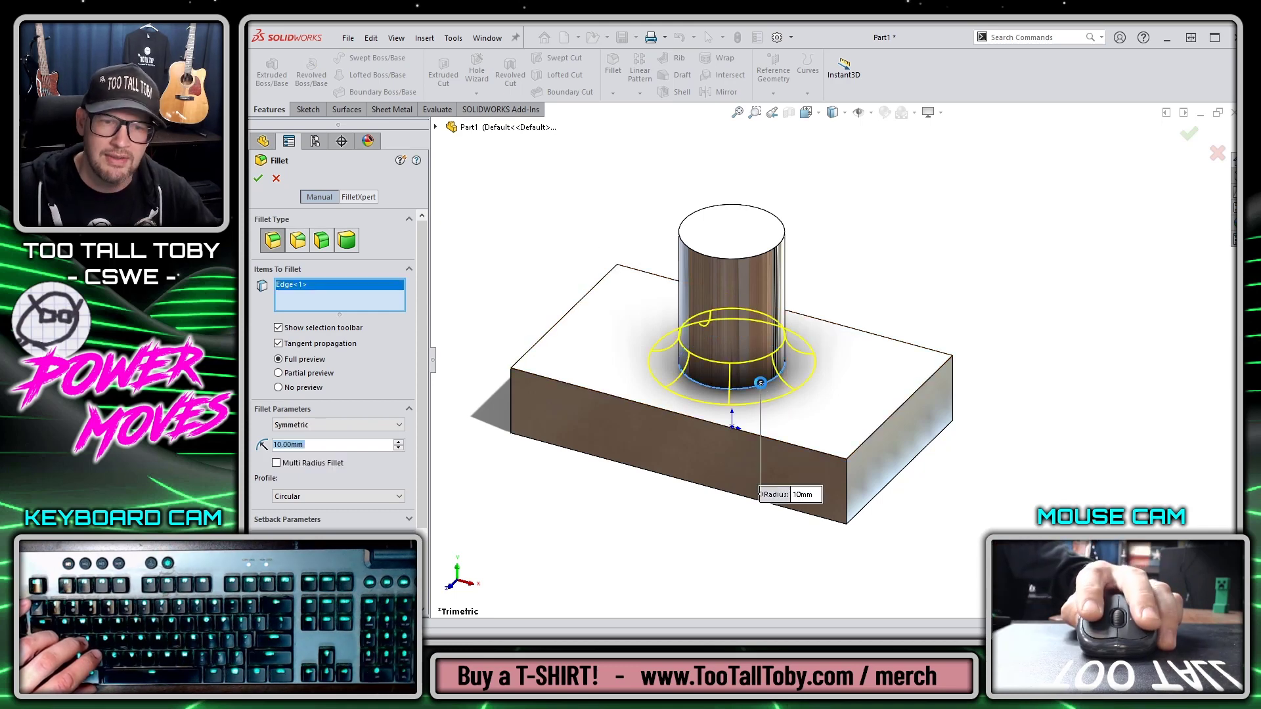
key(Return)
Add a 20 mm fillet to one vertical corner edge of the Main Plate.
key(s)
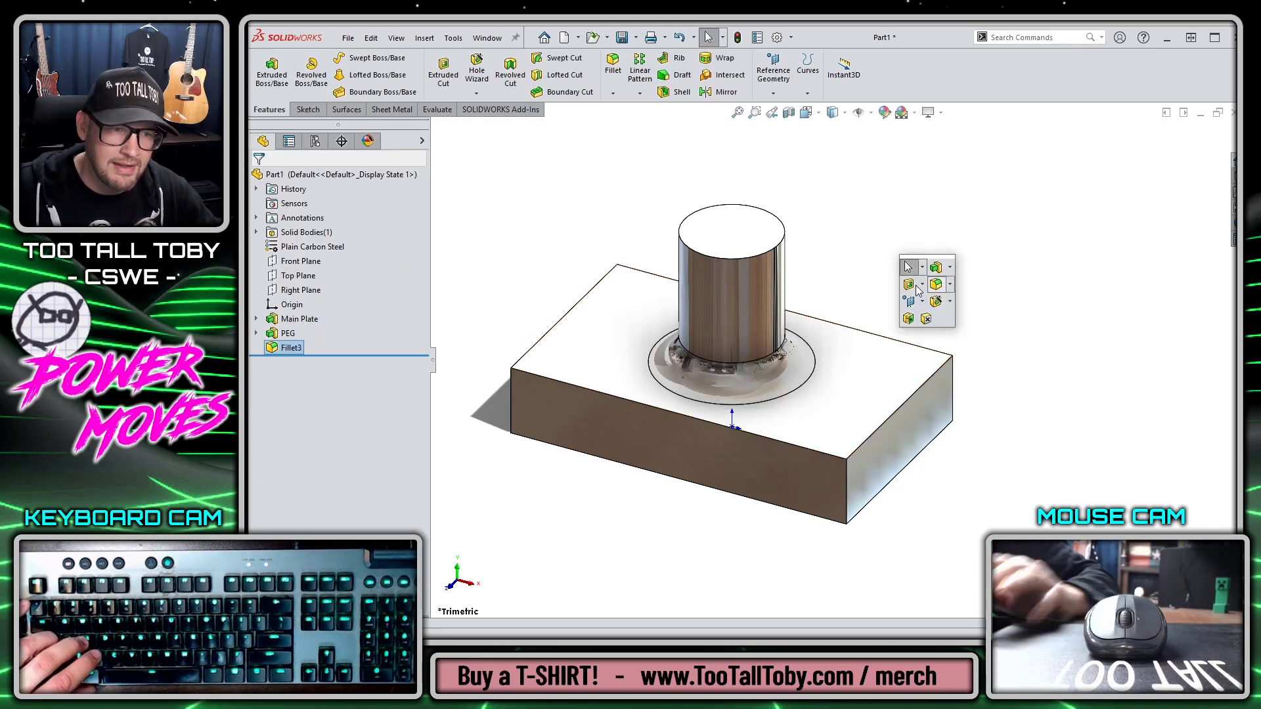
click(913, 287)
click(848, 486)
key(Return)
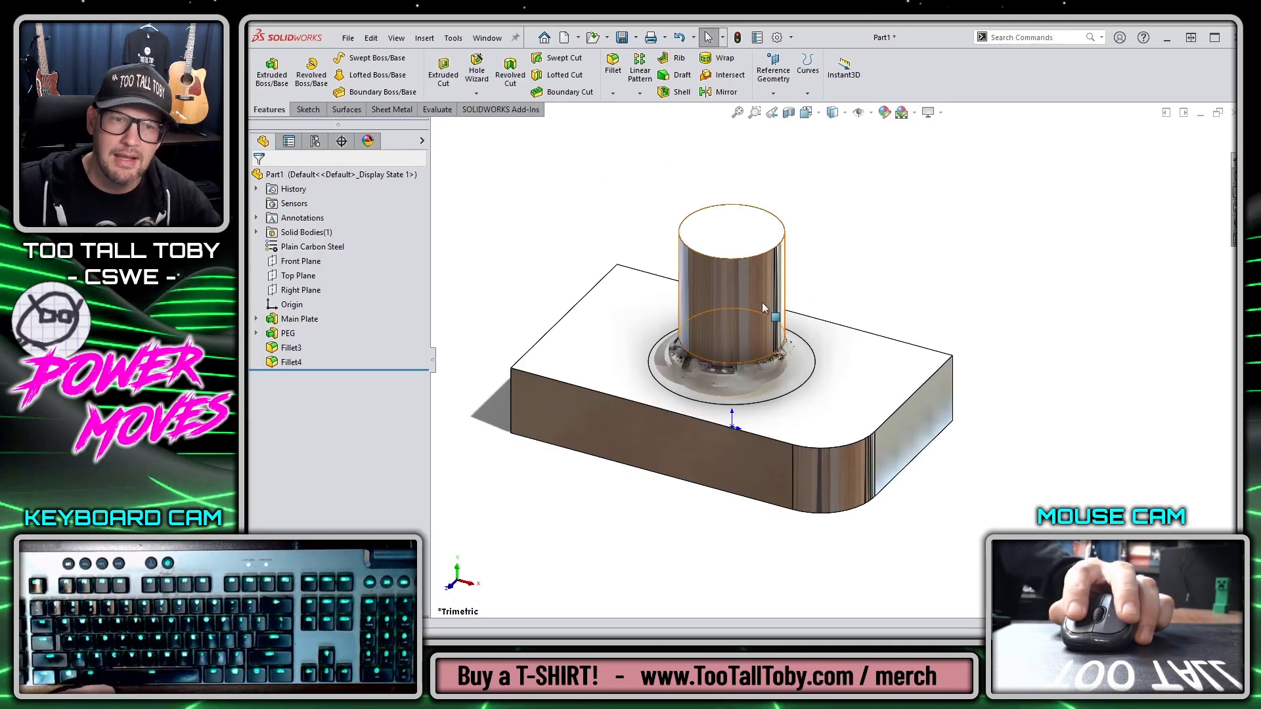
Edit the PEG's Ø35.00 diameter dimension to 25 mm.
click(630, 539)
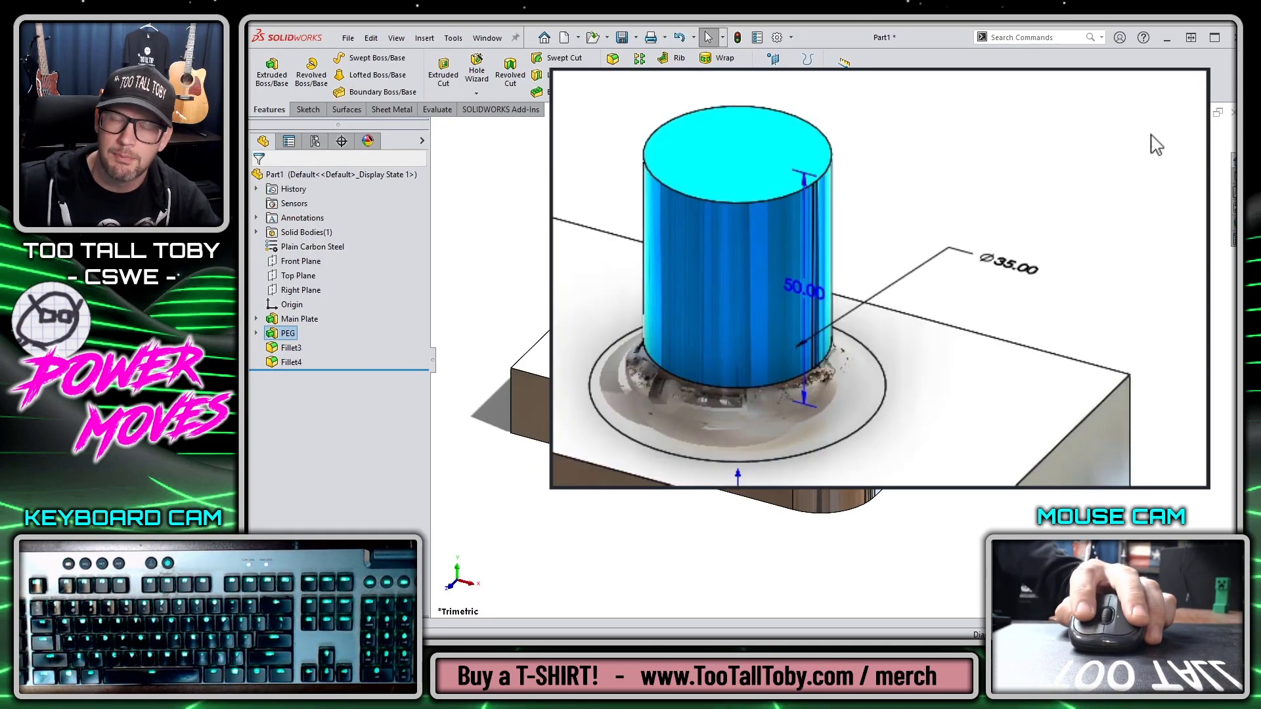
double_click(1012, 266)
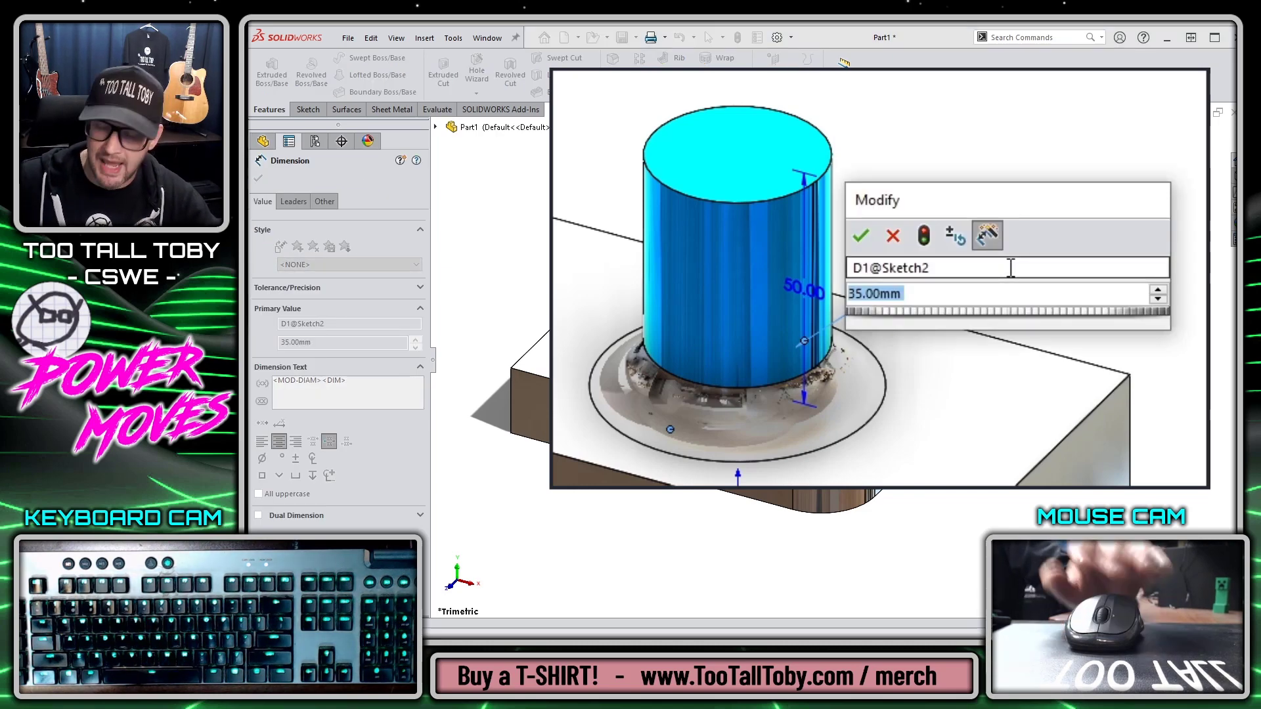
text(25)
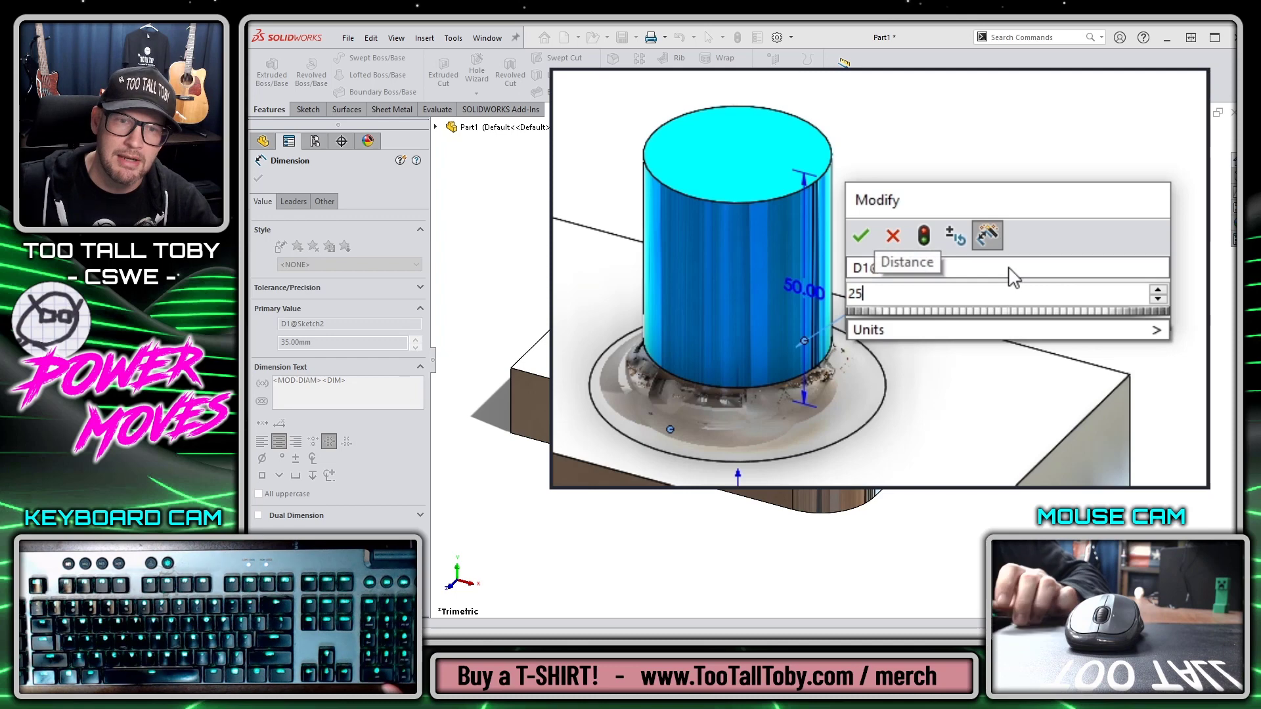
key(Return)
key(Escape)
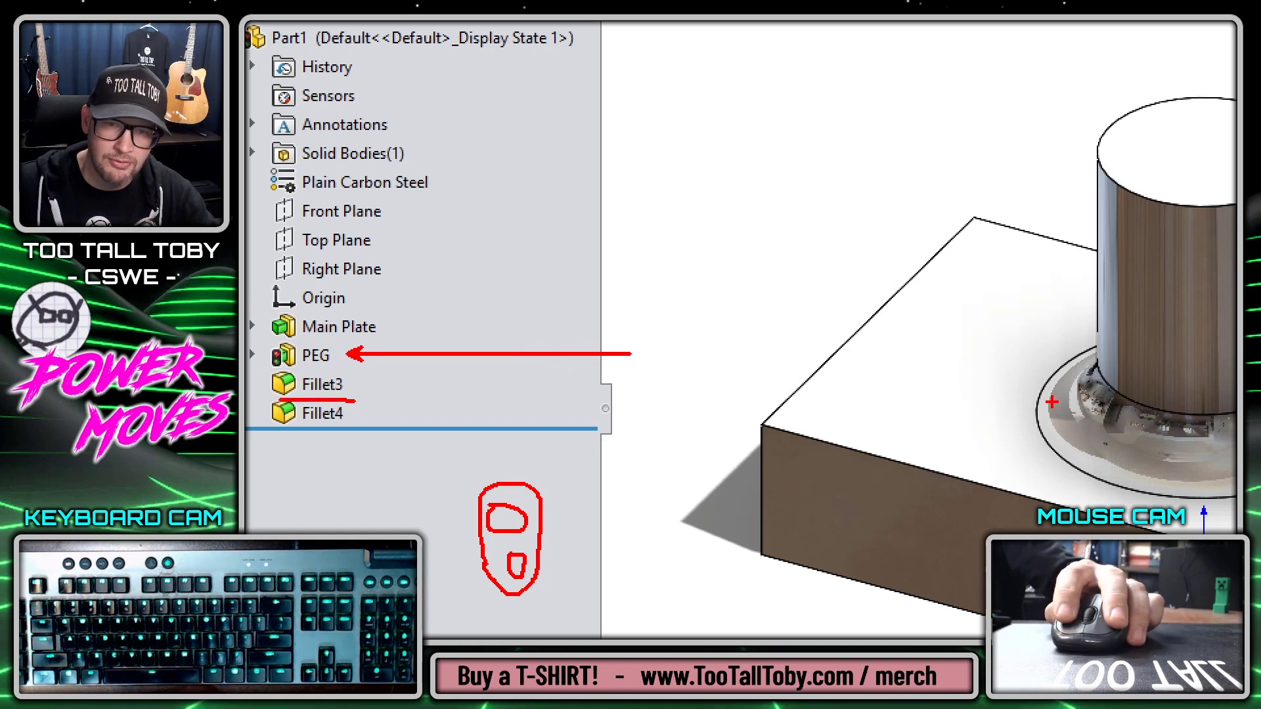
drag(1052, 402, 811, 272)
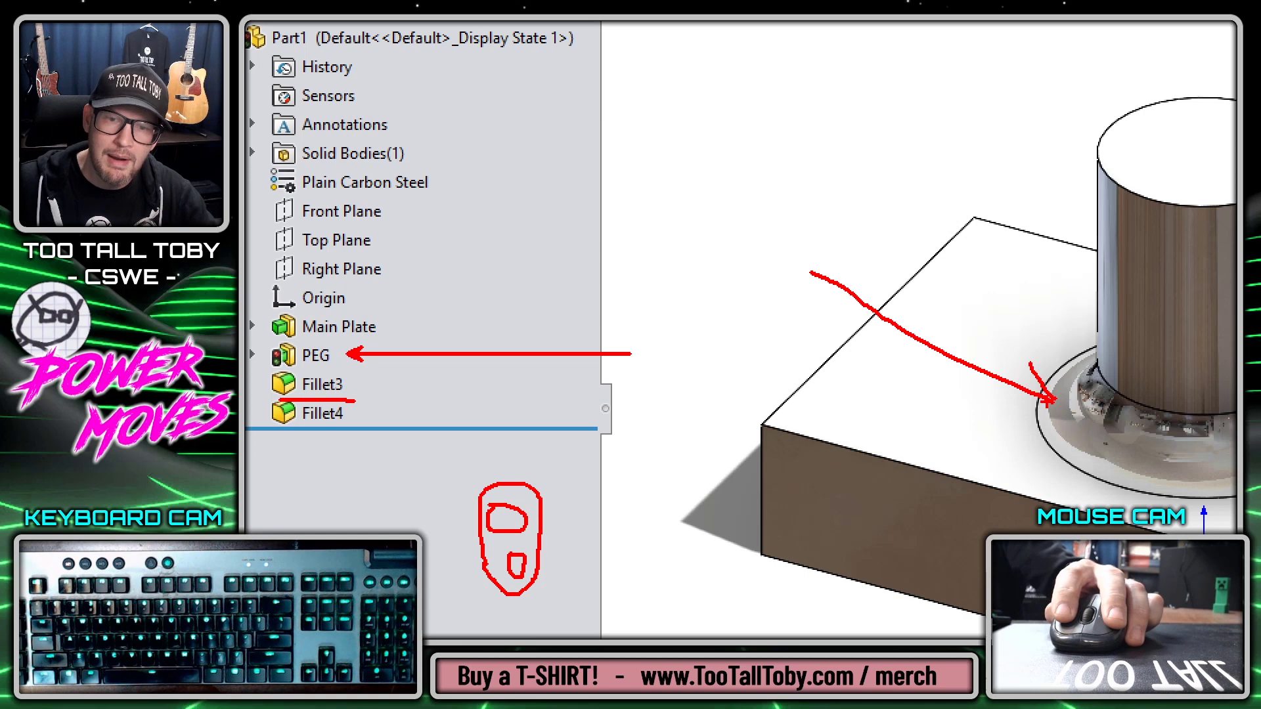
drag(1054, 399, 1008, 409)
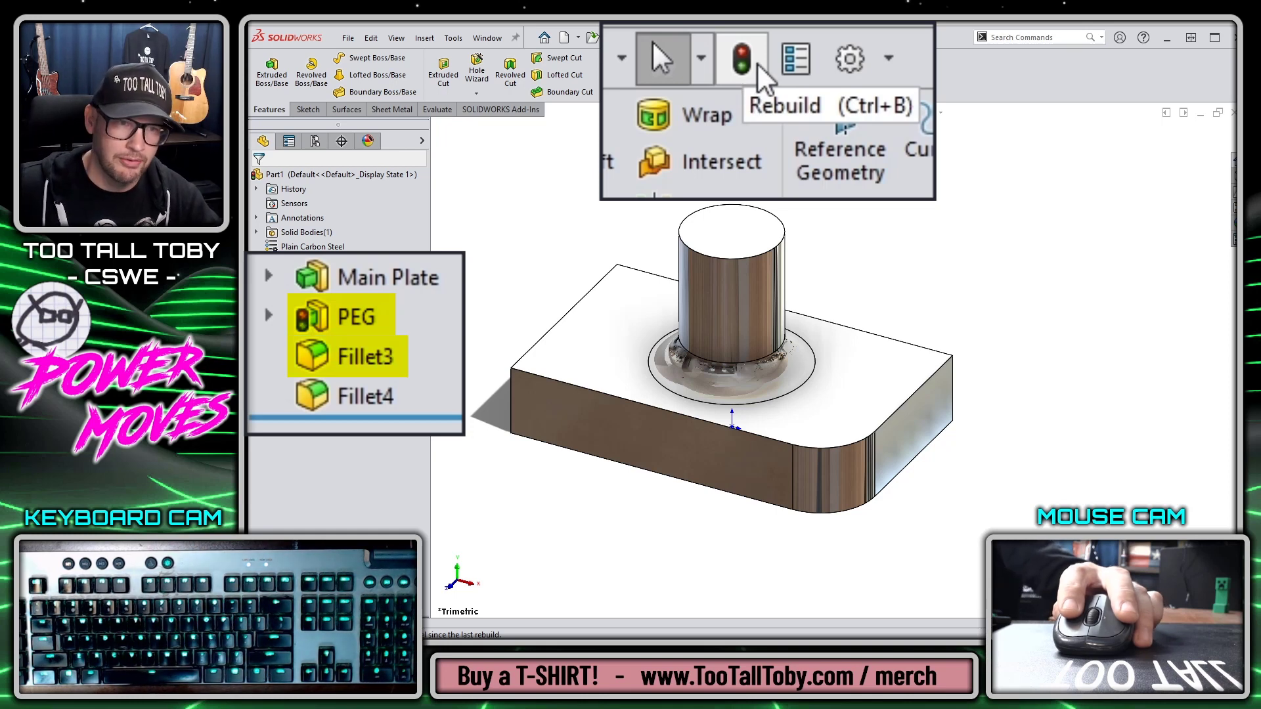
Rebuild the part, then force a full Ctrl+Q rebuild of every feature.
click(744, 84)
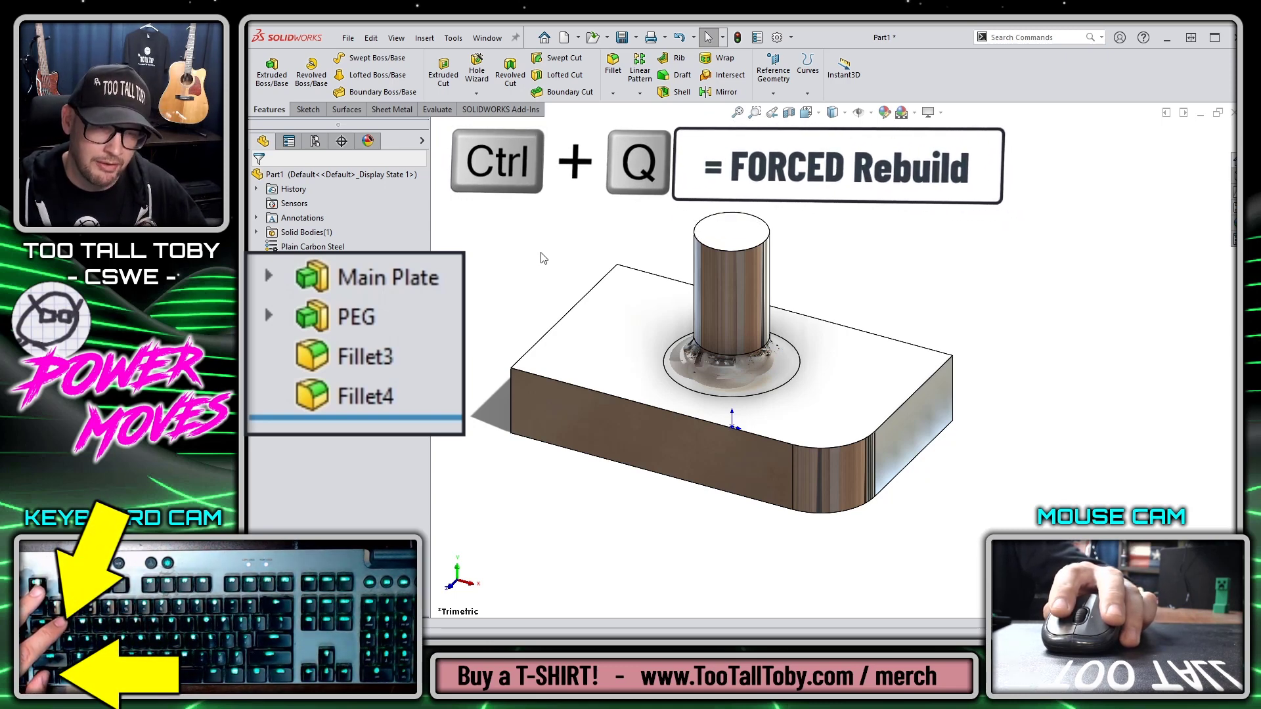
key(ctrl+q)
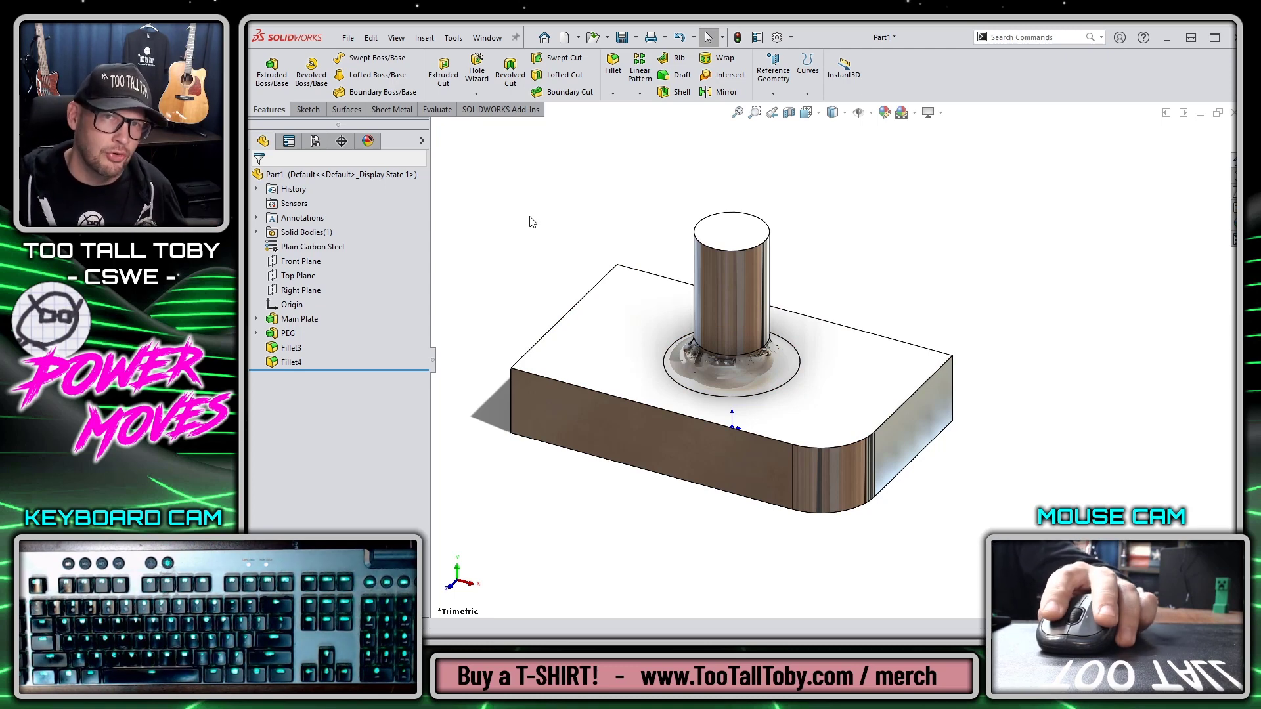
Cycle the open documents with Ctrl+Tab to reach RBG-001-RED BASS BODY.SLDPRT.
key(ctrl+Tab)
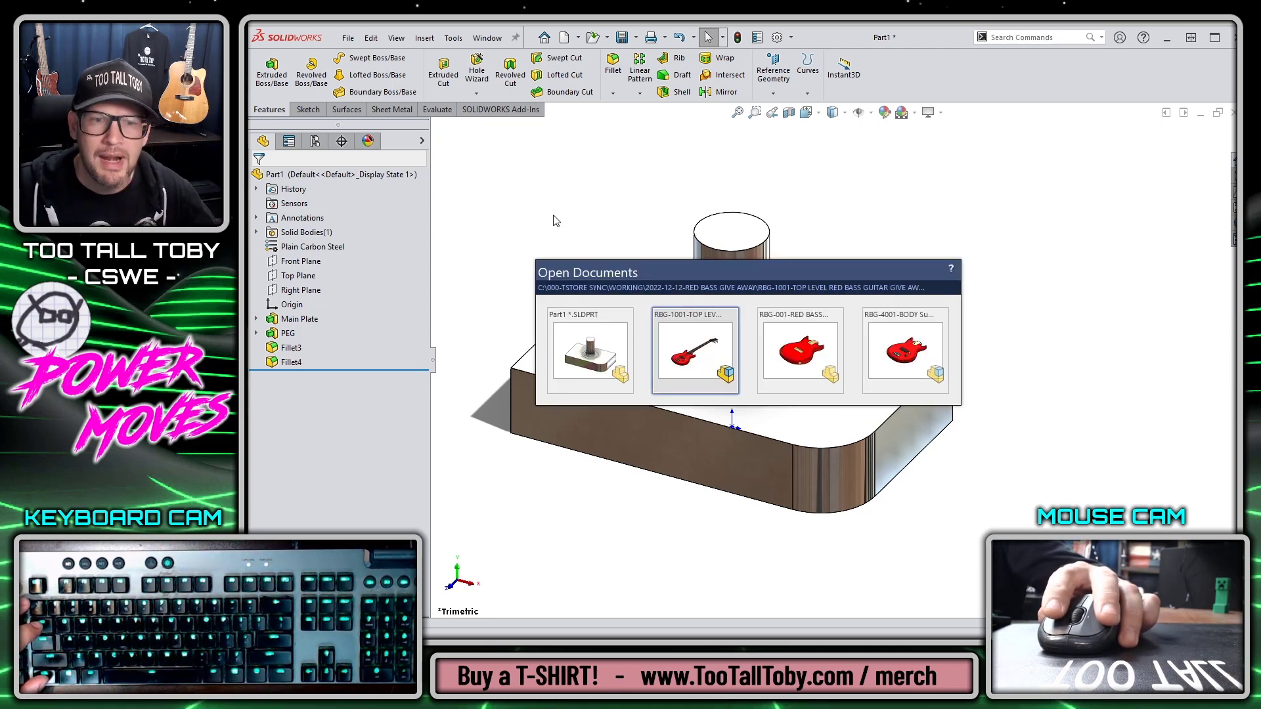
key(ctrl+Tab)
key(ctrl+Tab)
key(ctrl+Tab)
key(ctrl+Tab)
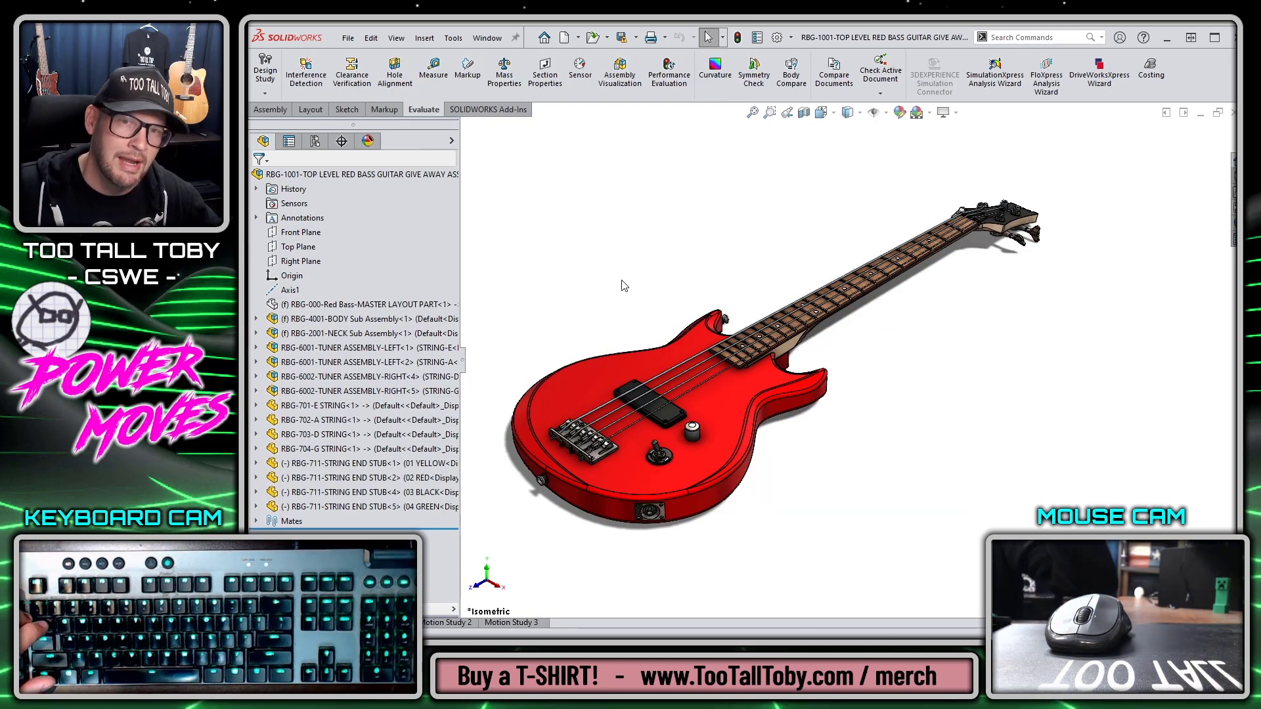
key(ctrl+Tab)
key(ctrl+Tab)
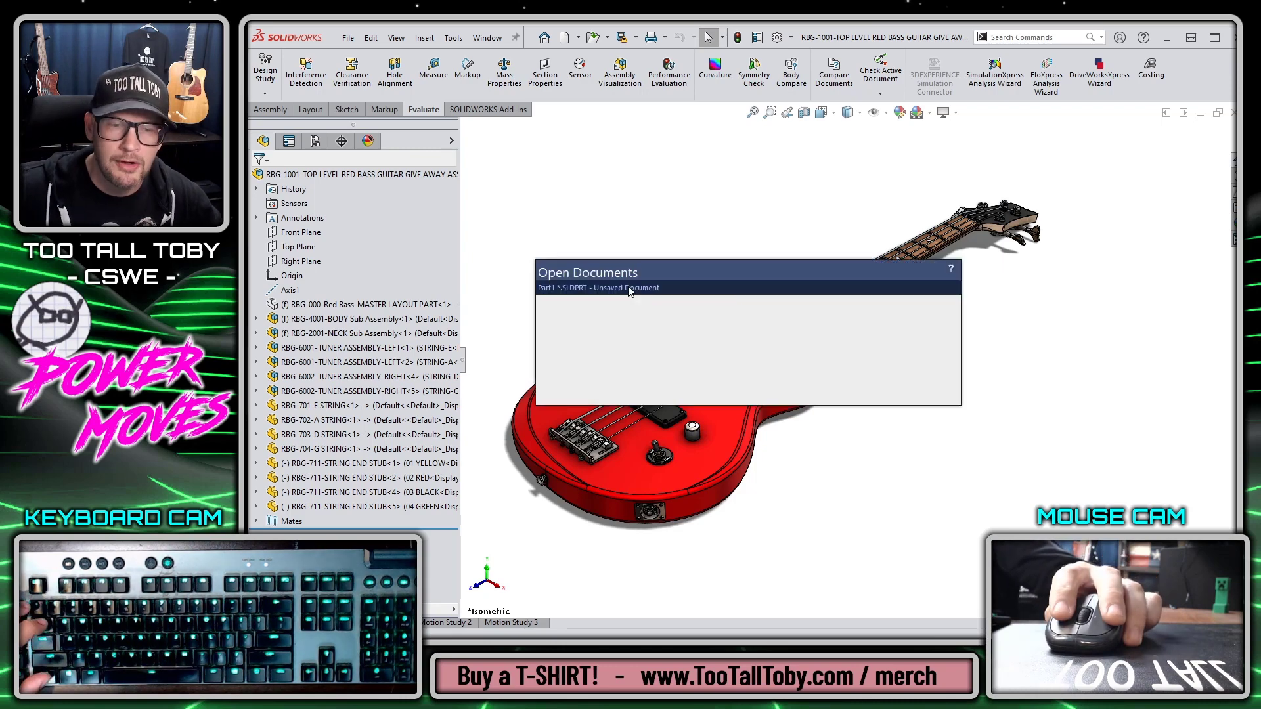
mouse_move(450, 209)
mouse_down()
mouse_move(436, 389)
mouse_move(446, 476)
mouse_up()
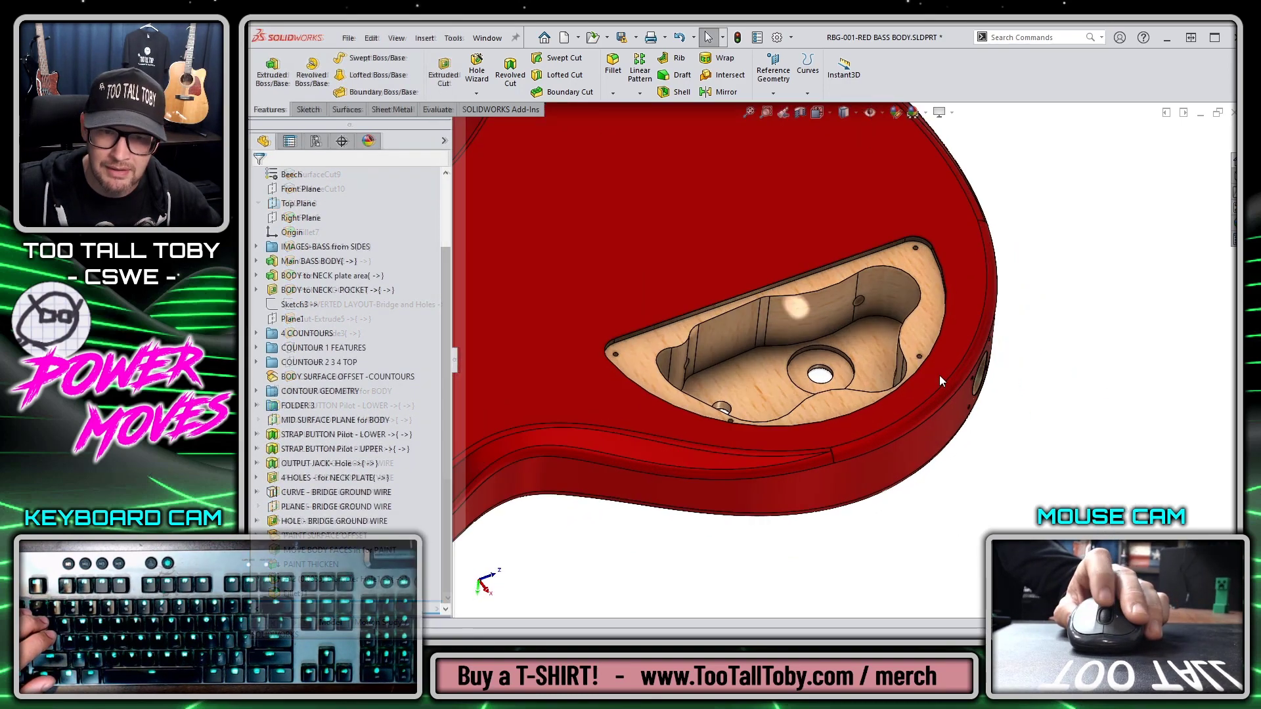
scroll(939, 376, down, 3)
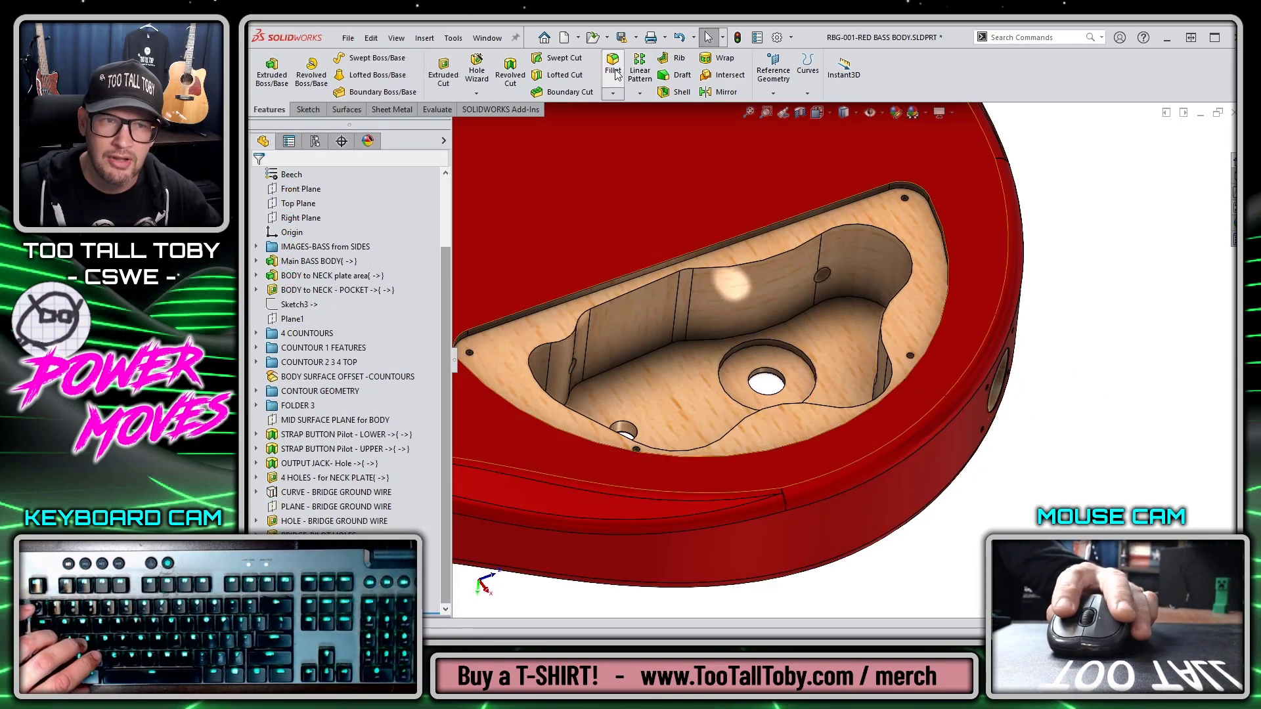
Fillet the rim edge of the bass body's rear pocket at 0.03 in and view into the pocket.
click(614, 69)
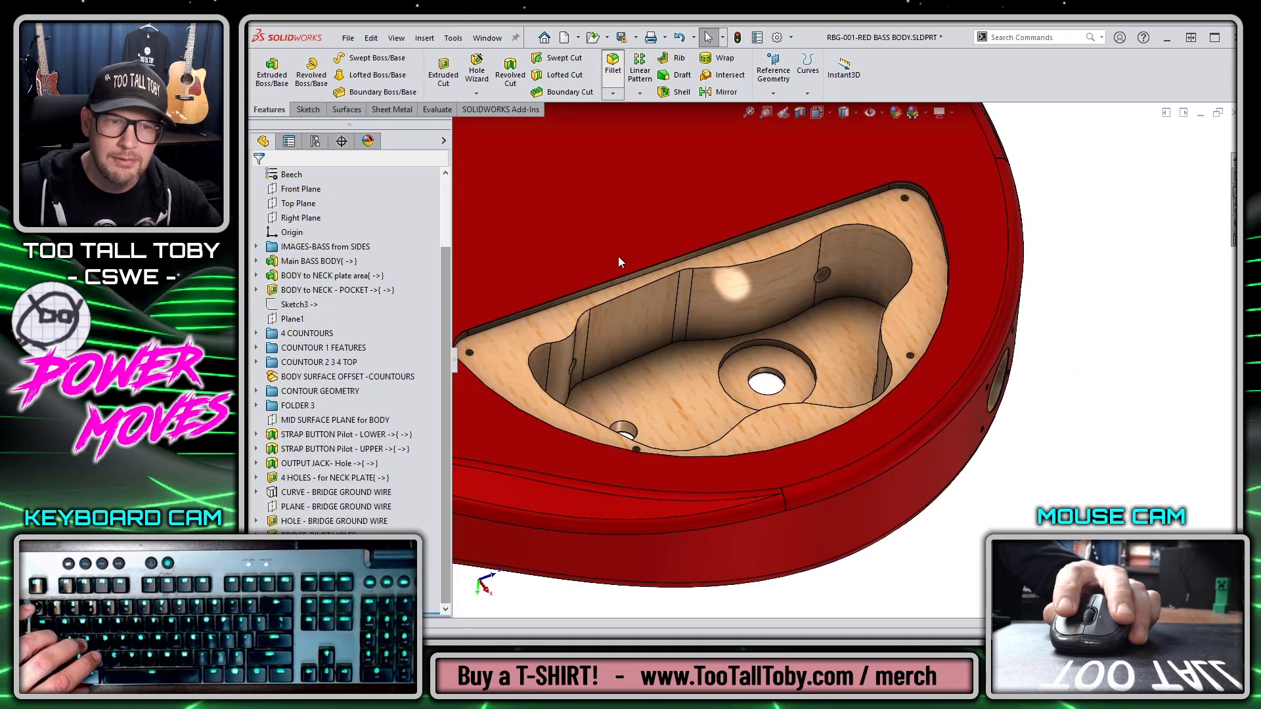
click(617, 298)
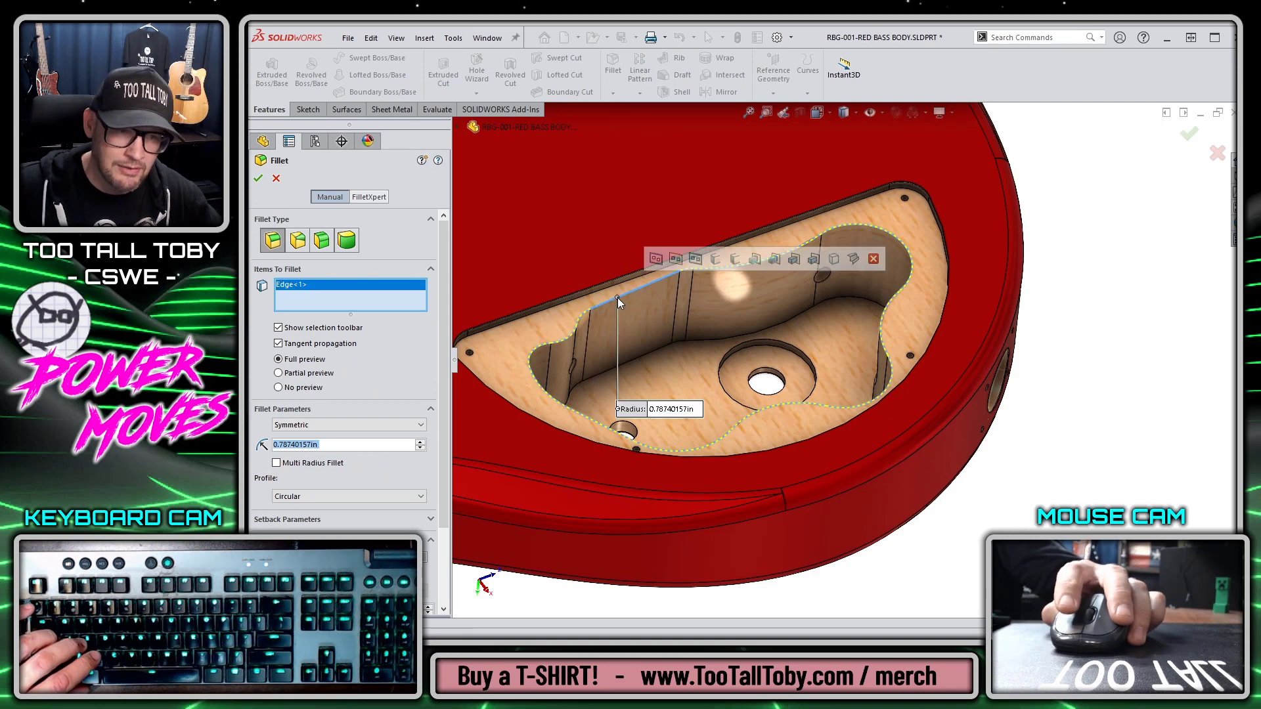
text(0.03)
key(Return)
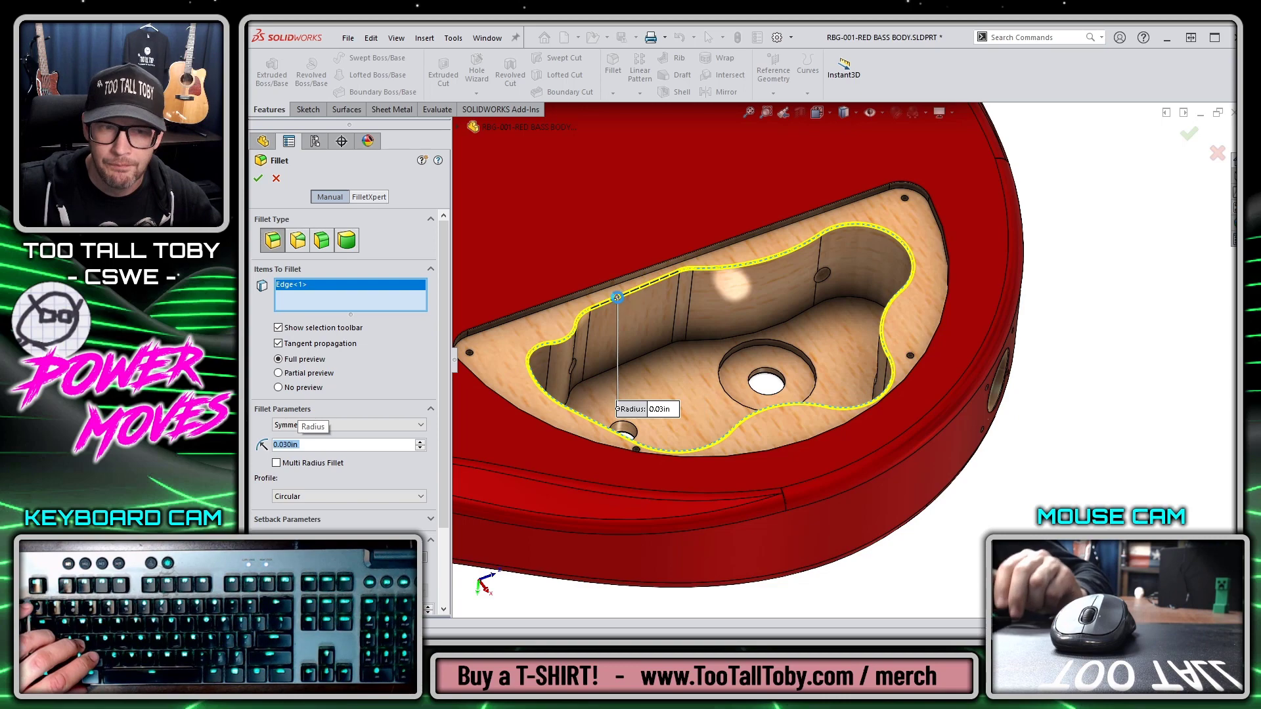
right_click(618, 297)
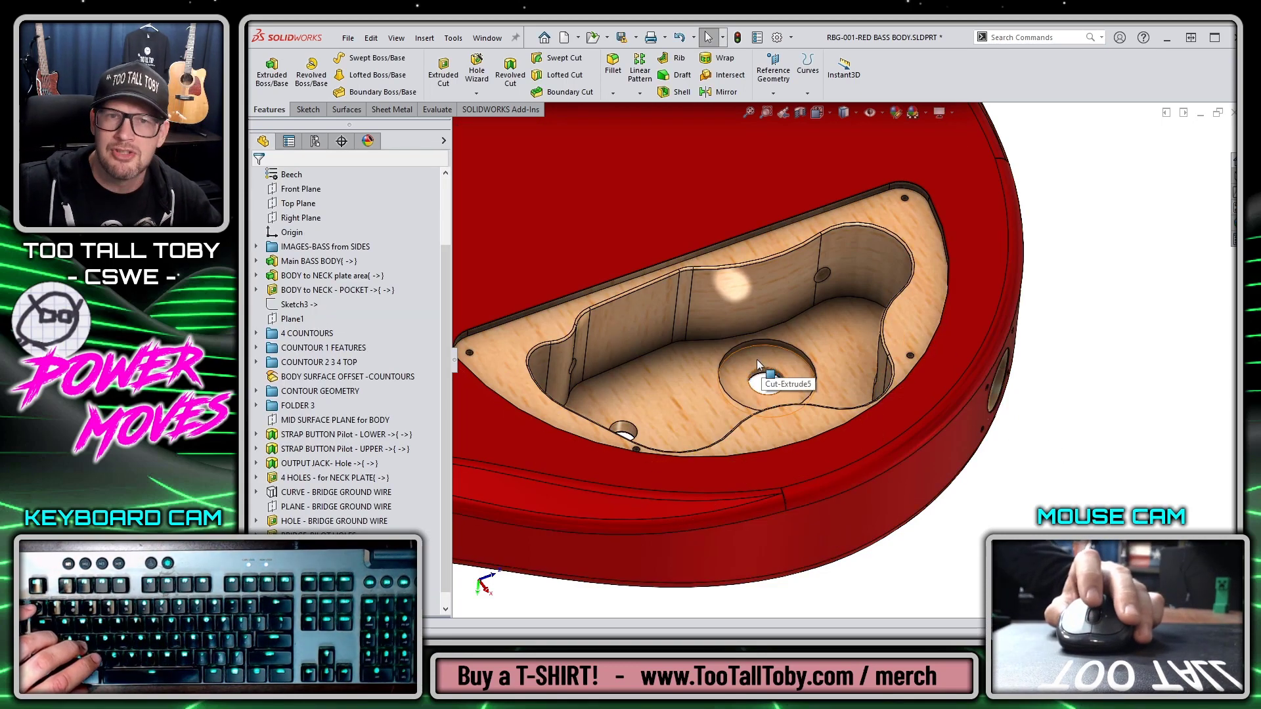
middle_drag(753, 409, 648, 327)
Set the pocket rim fillet (Fillet11) radius to 0.040 in and force-rebuild all features.
scroll(648, 326, down, 5)
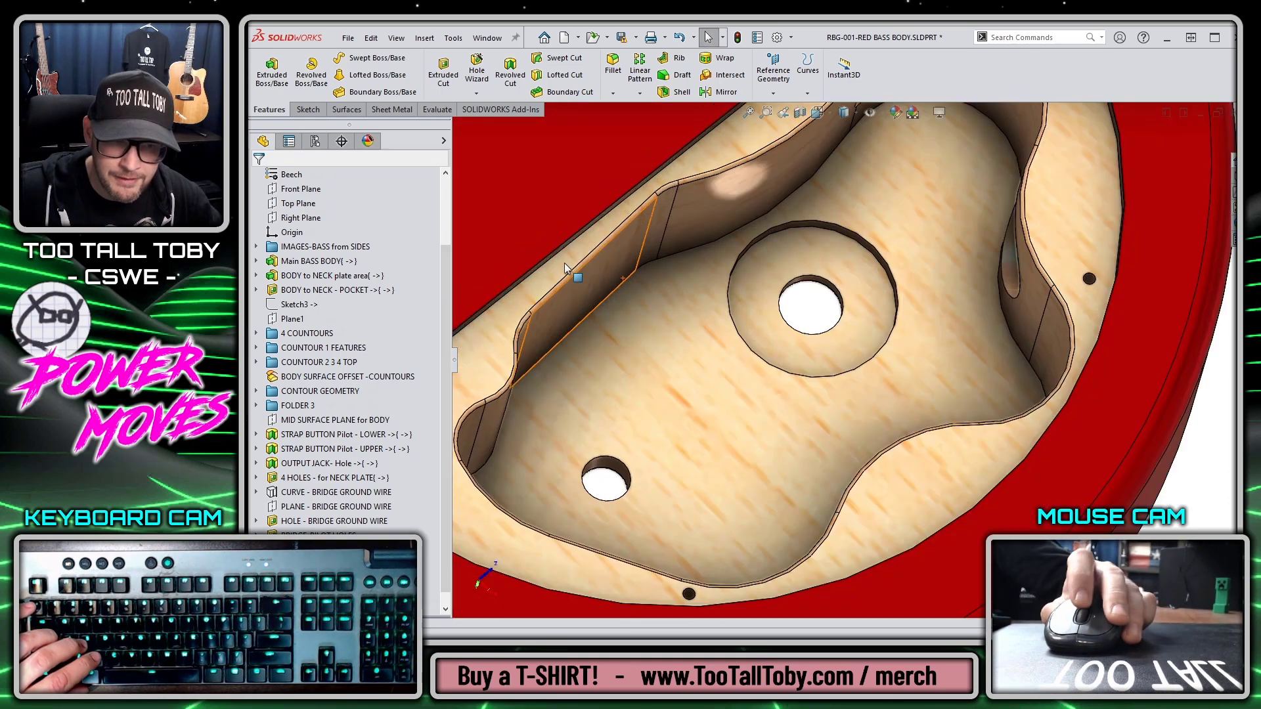
click(604, 332)
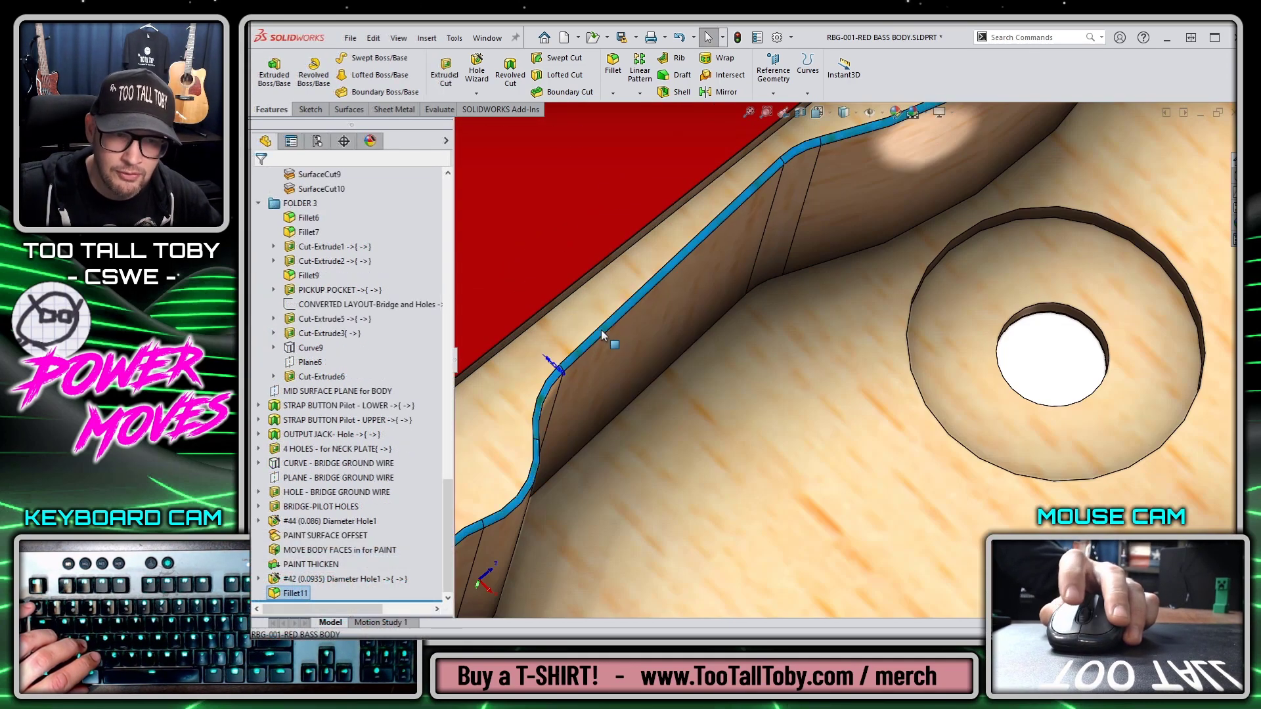
double_click(543, 356)
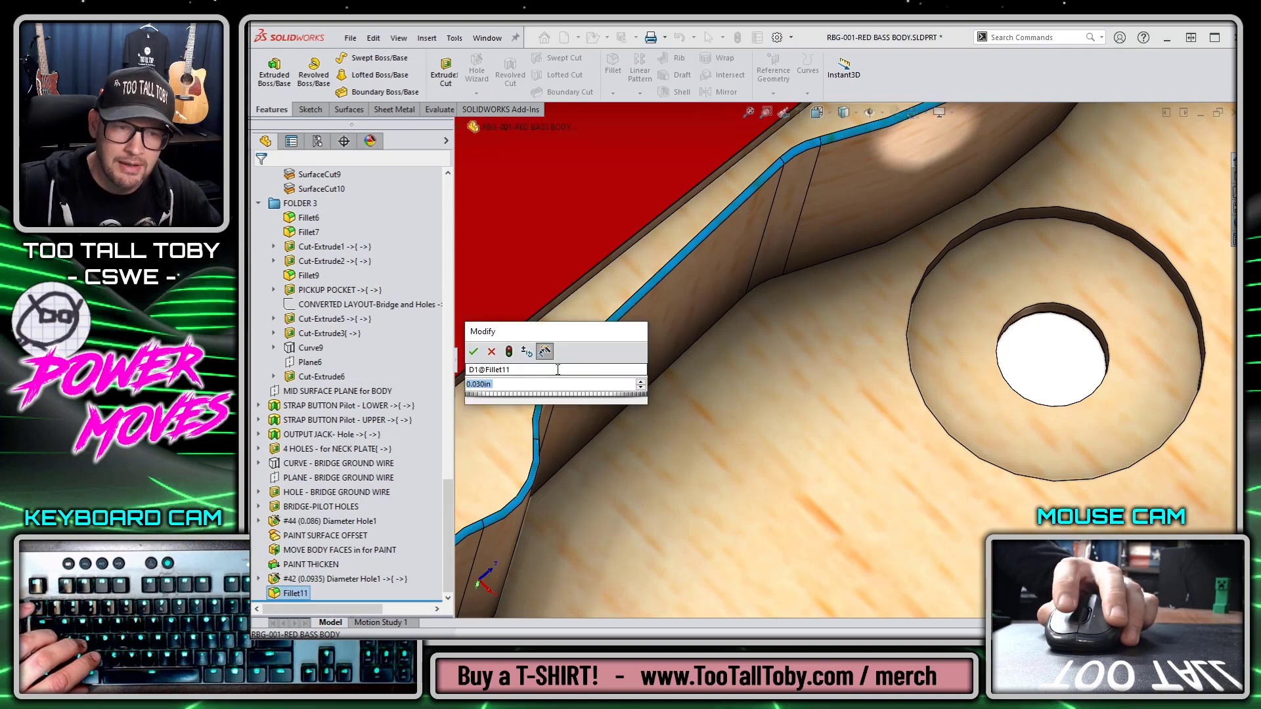
text(0.045)
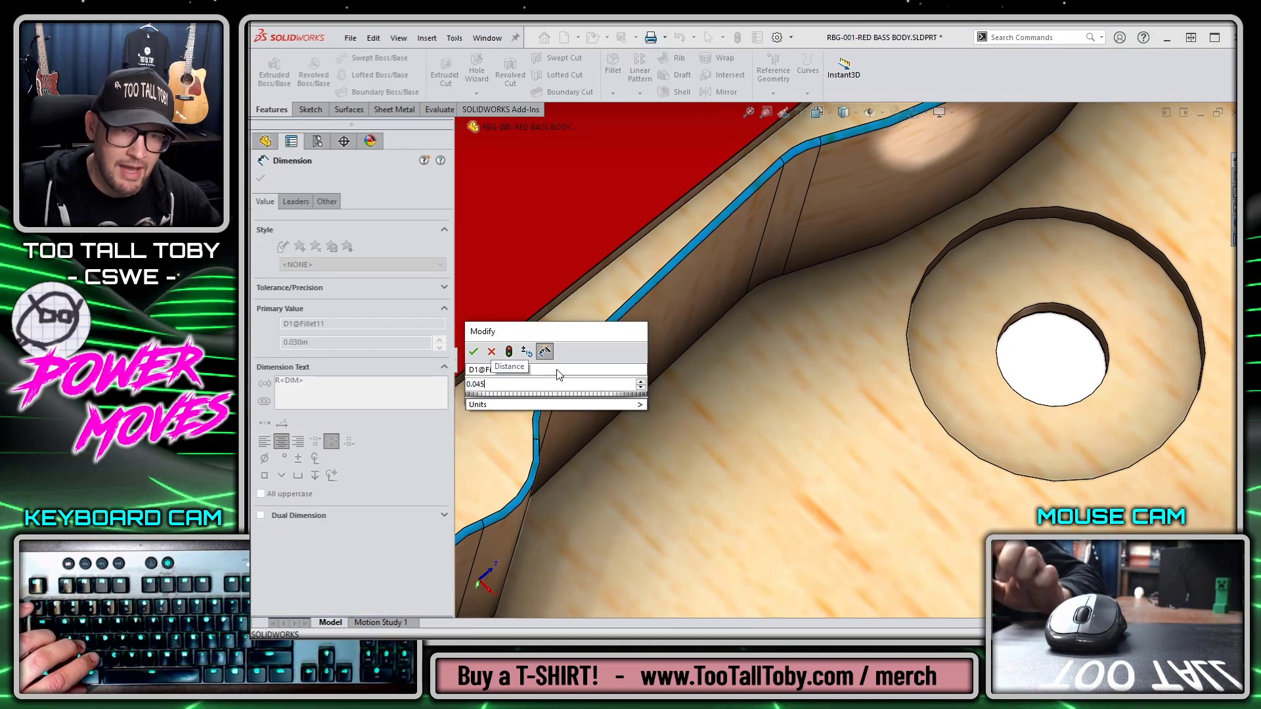
key(Return)
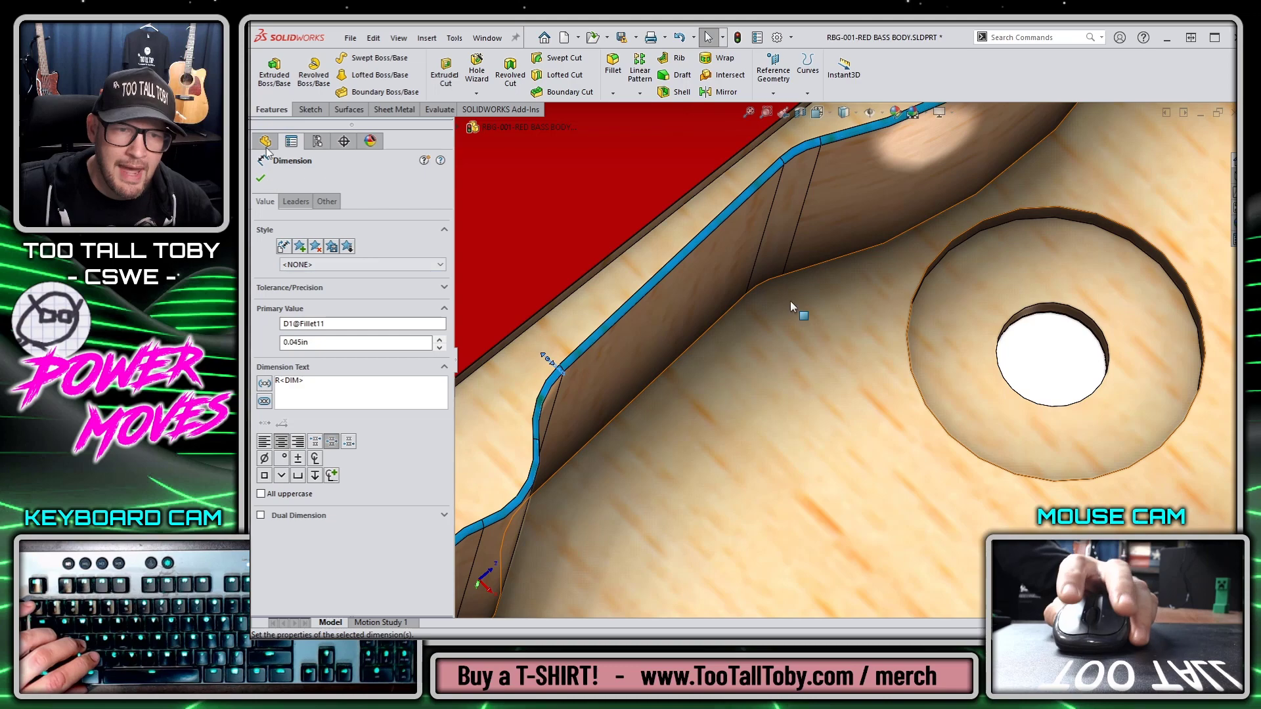
click(652, 41)
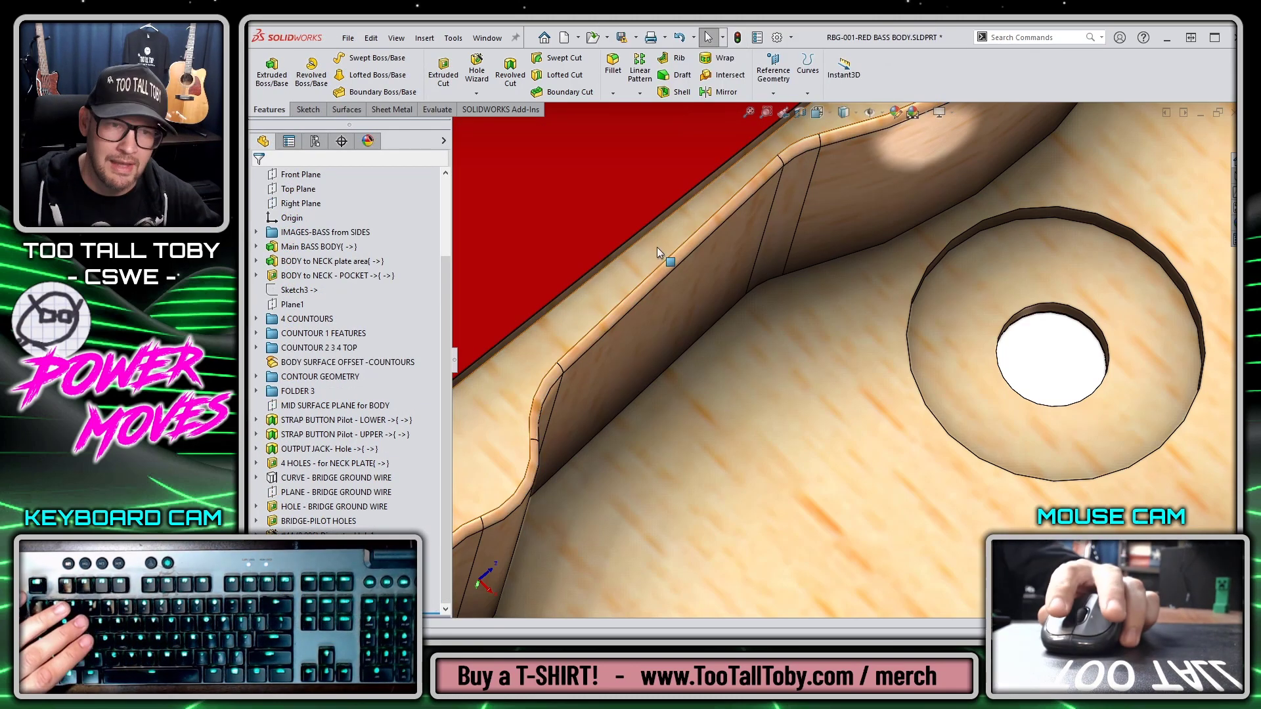
click(597, 328)
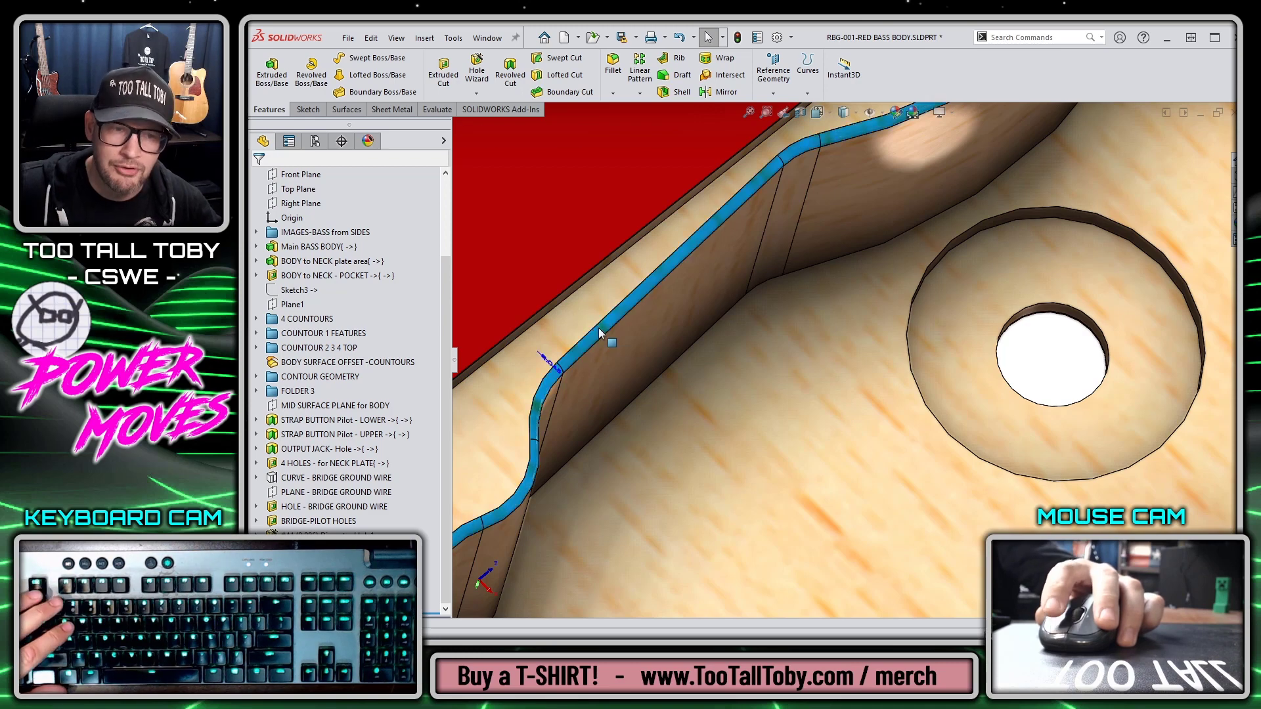
double_click(539, 355)
text(0.040)
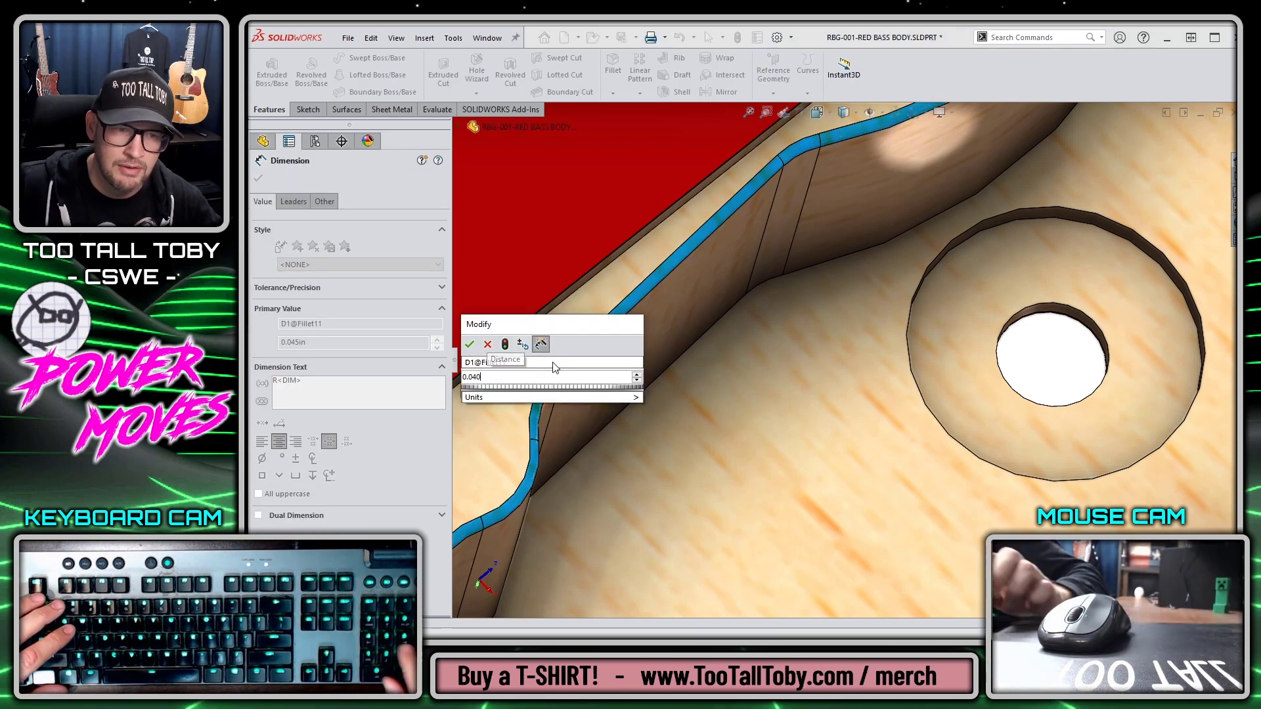
key(Return)
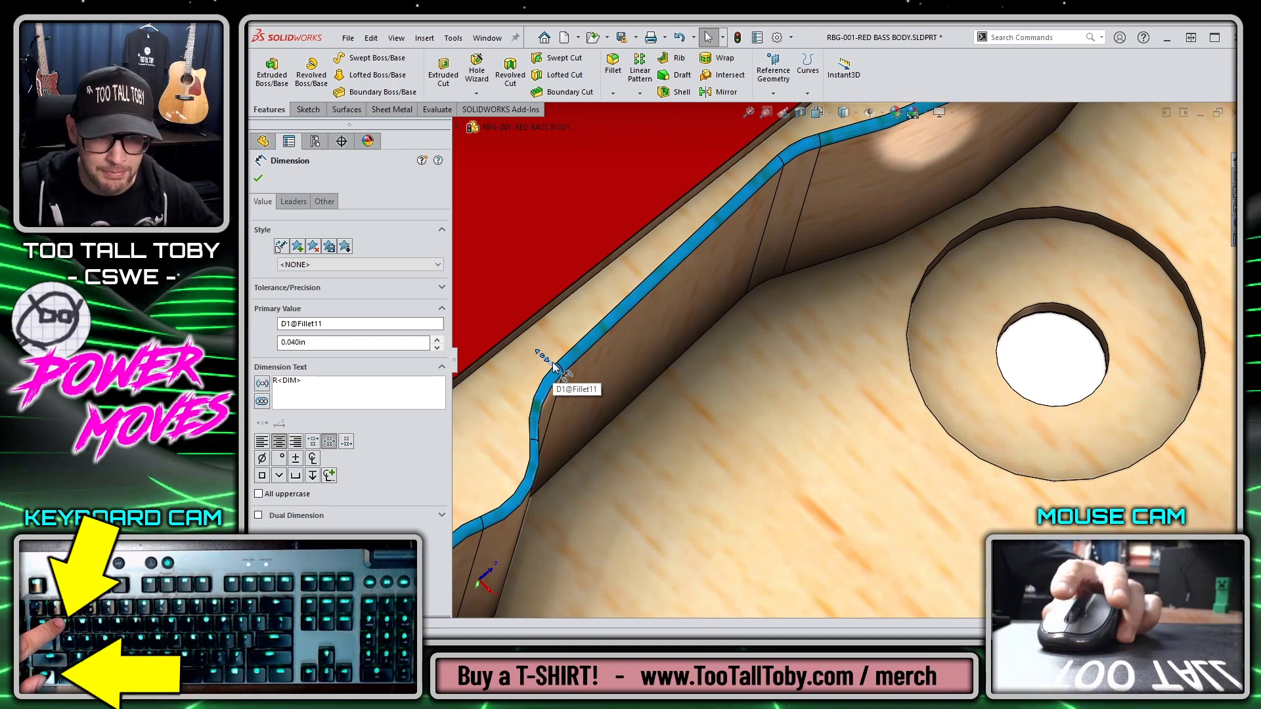
key(ctrl+q)
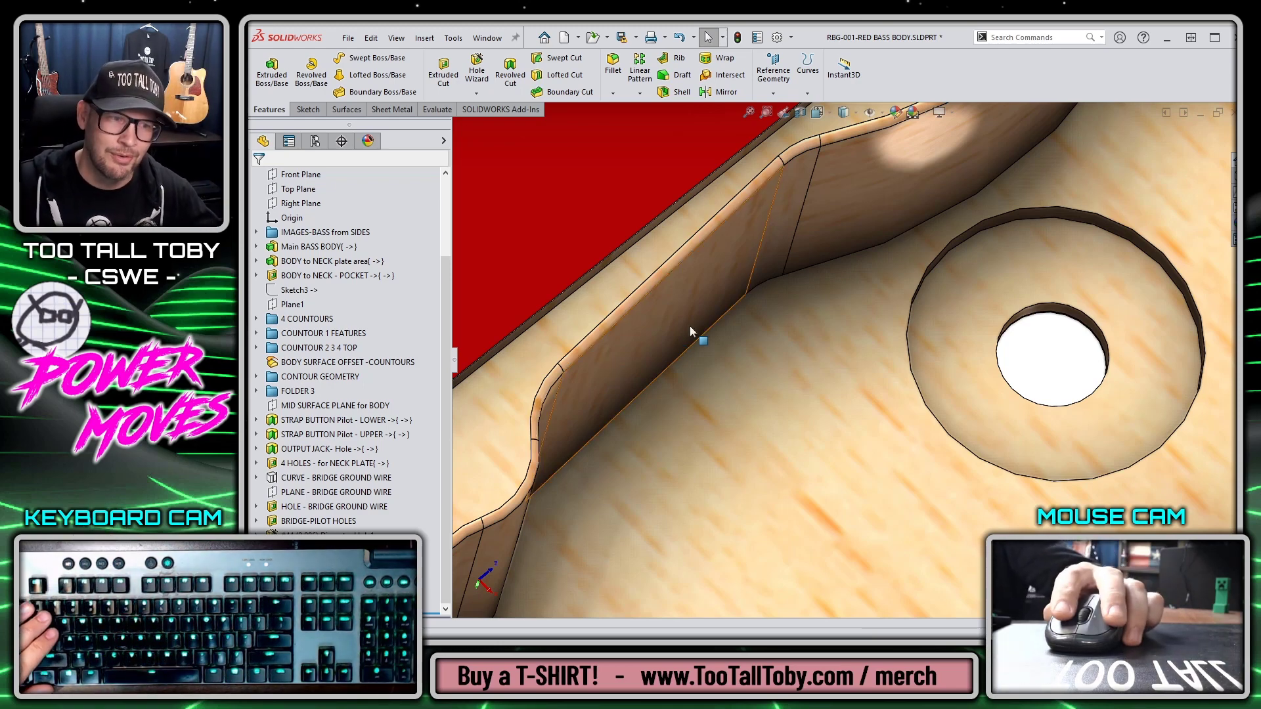
Put the pocket rim fillet radius back to 0.030 in and rebuild the model.
drag(450, 217, 442, 431)
key(shift+c)
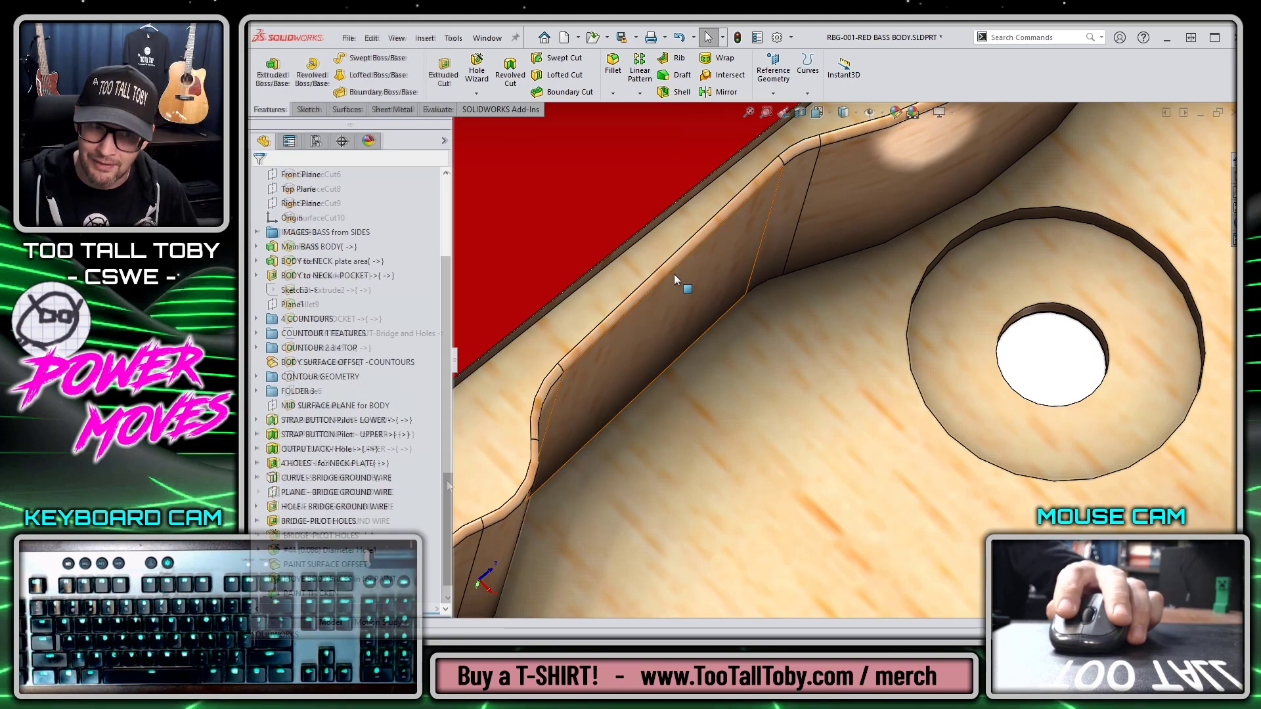
click(652, 289)
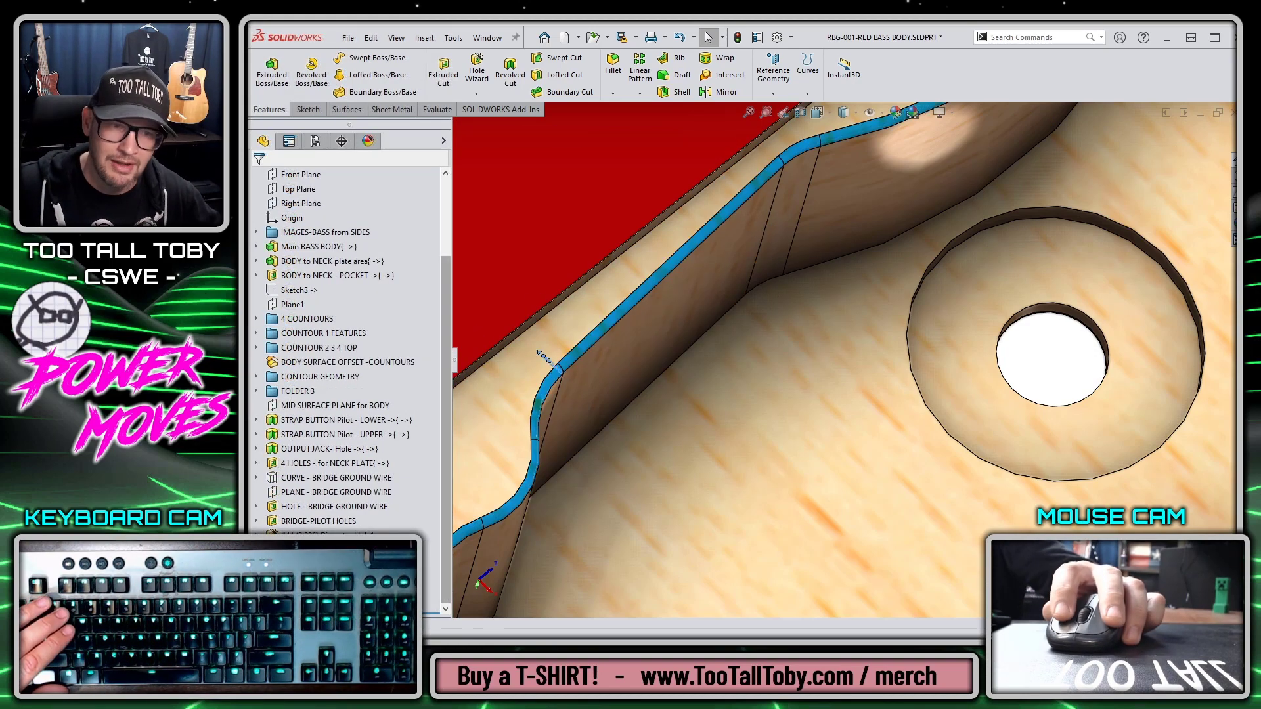
double_click(552, 366)
key(Return)
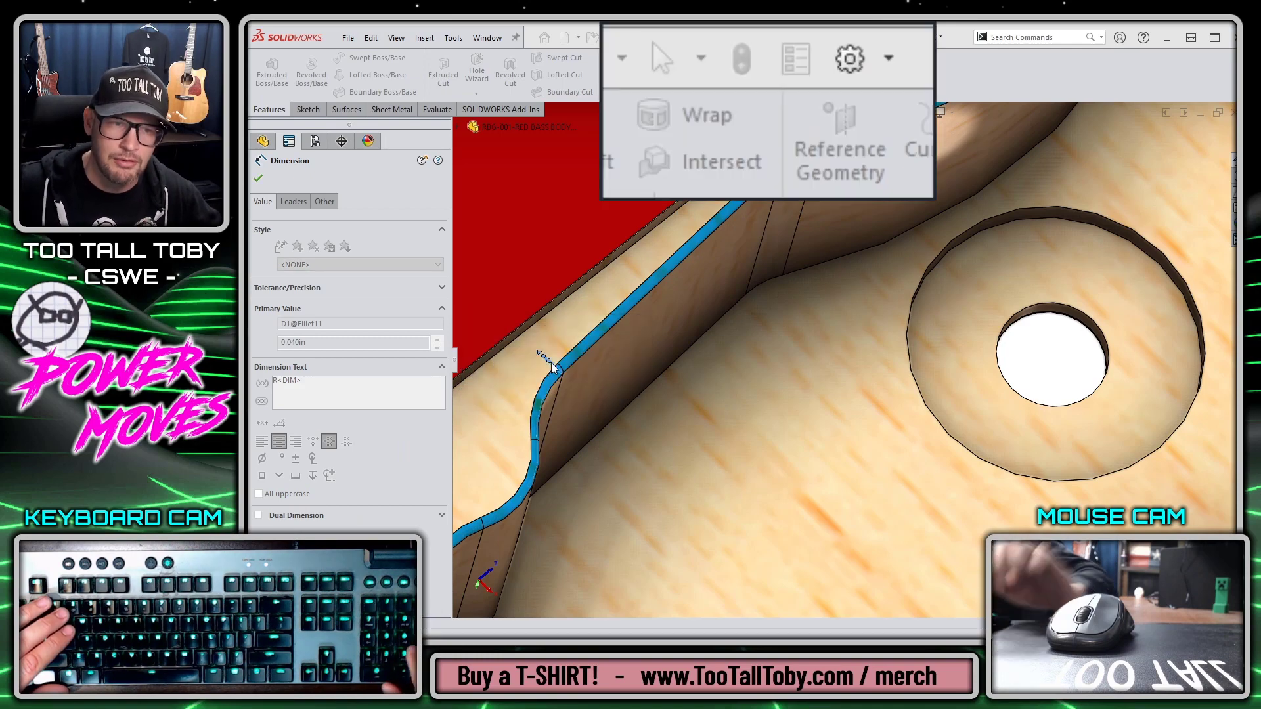
click(647, 39)
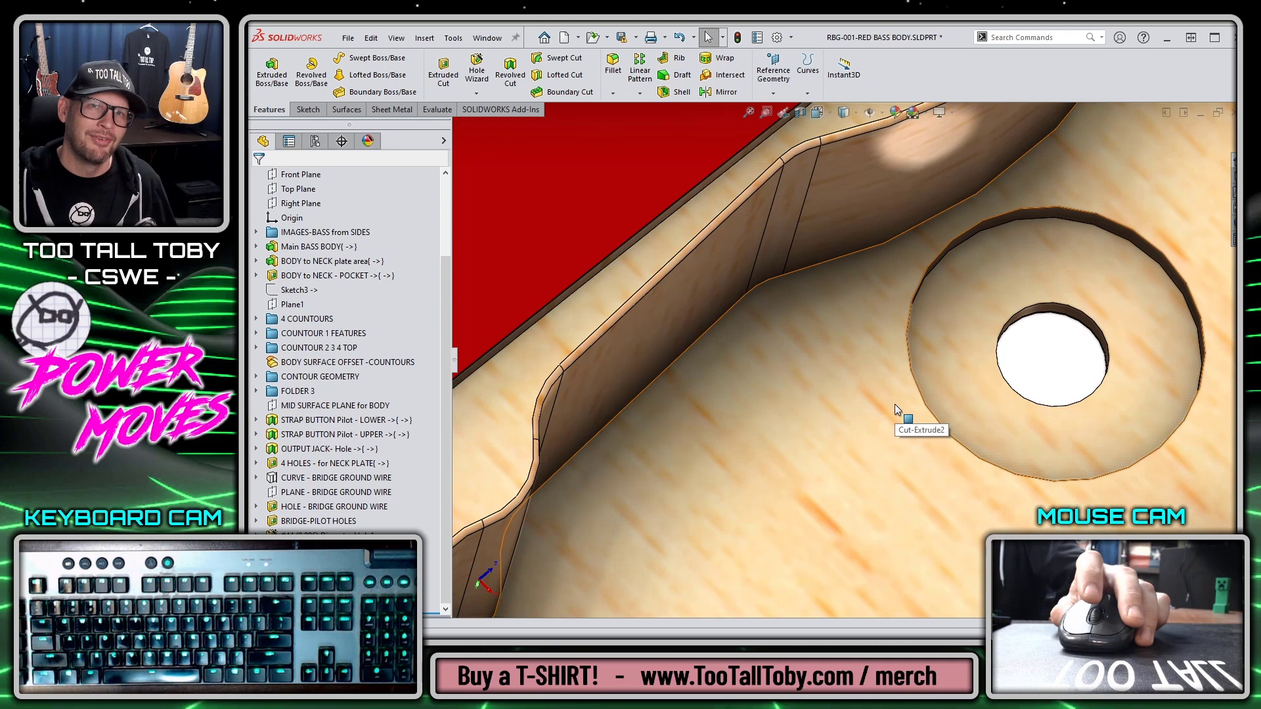
Zoom to fit the whole bass body, rebuild, and return to RBG-001-RED BASS BODY.
key(f)
key(ctrl+b)
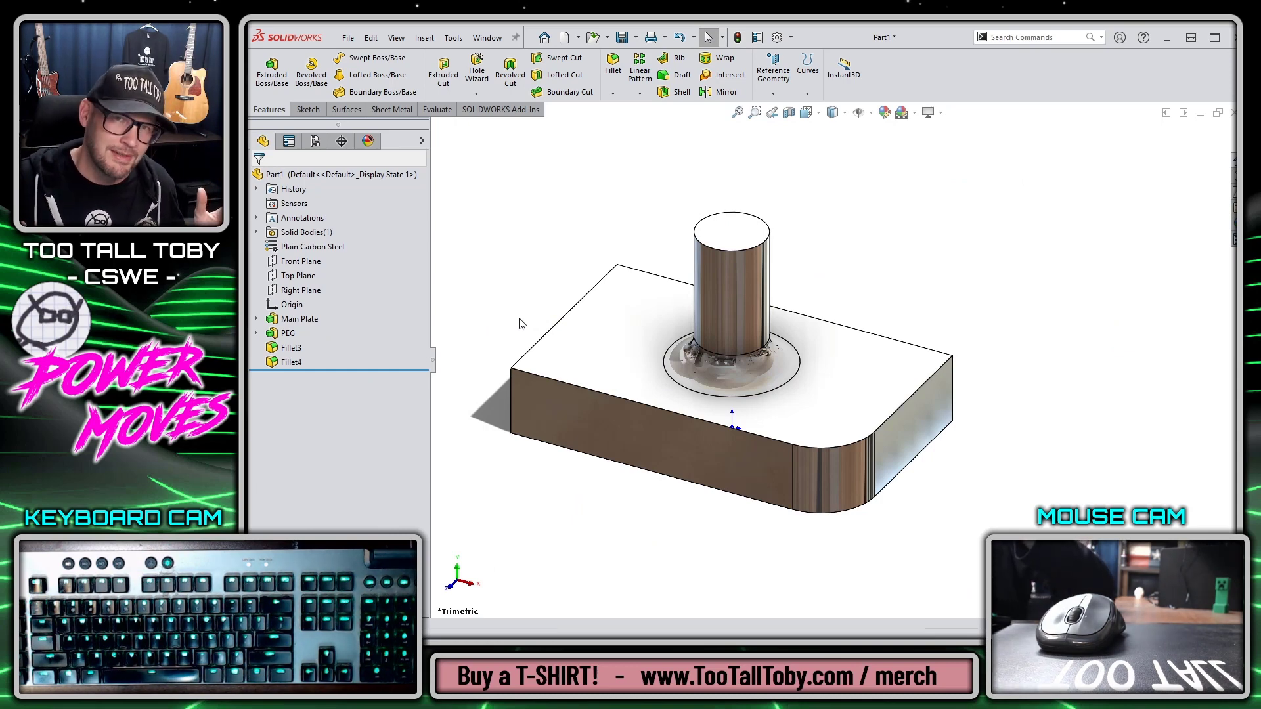
key(ctrl+Tab)
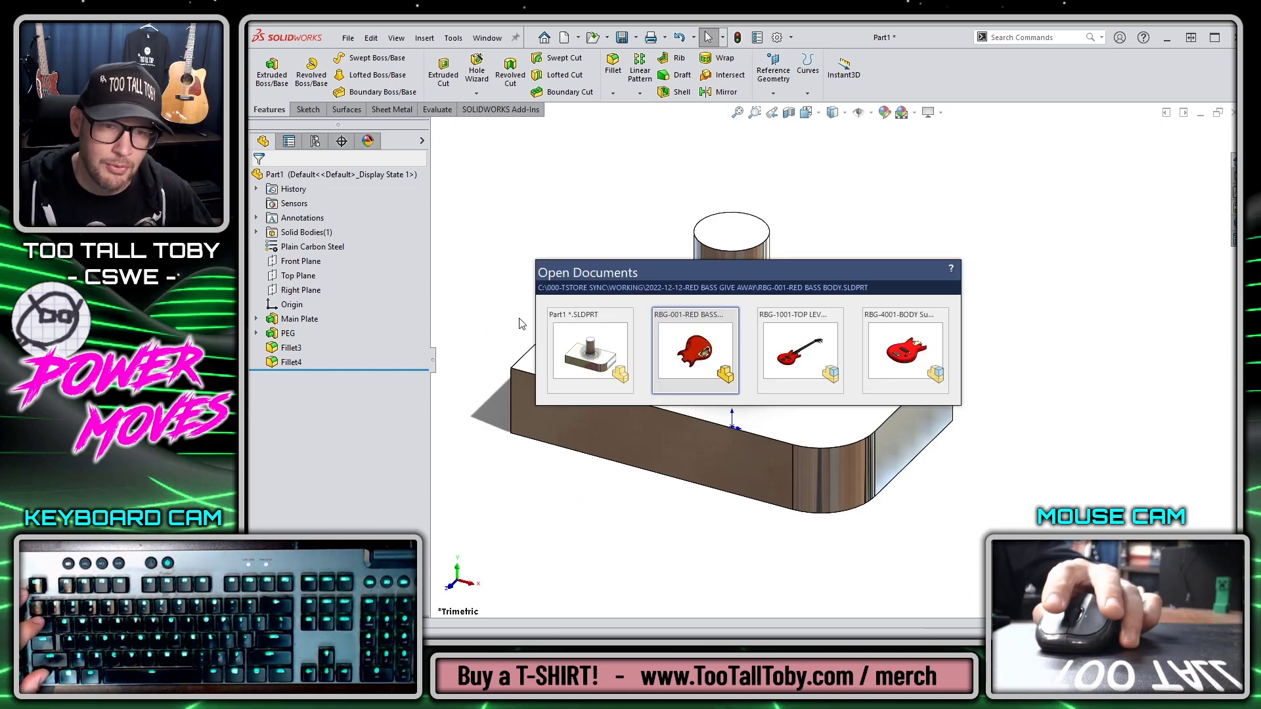
key(ctrl+Tab)
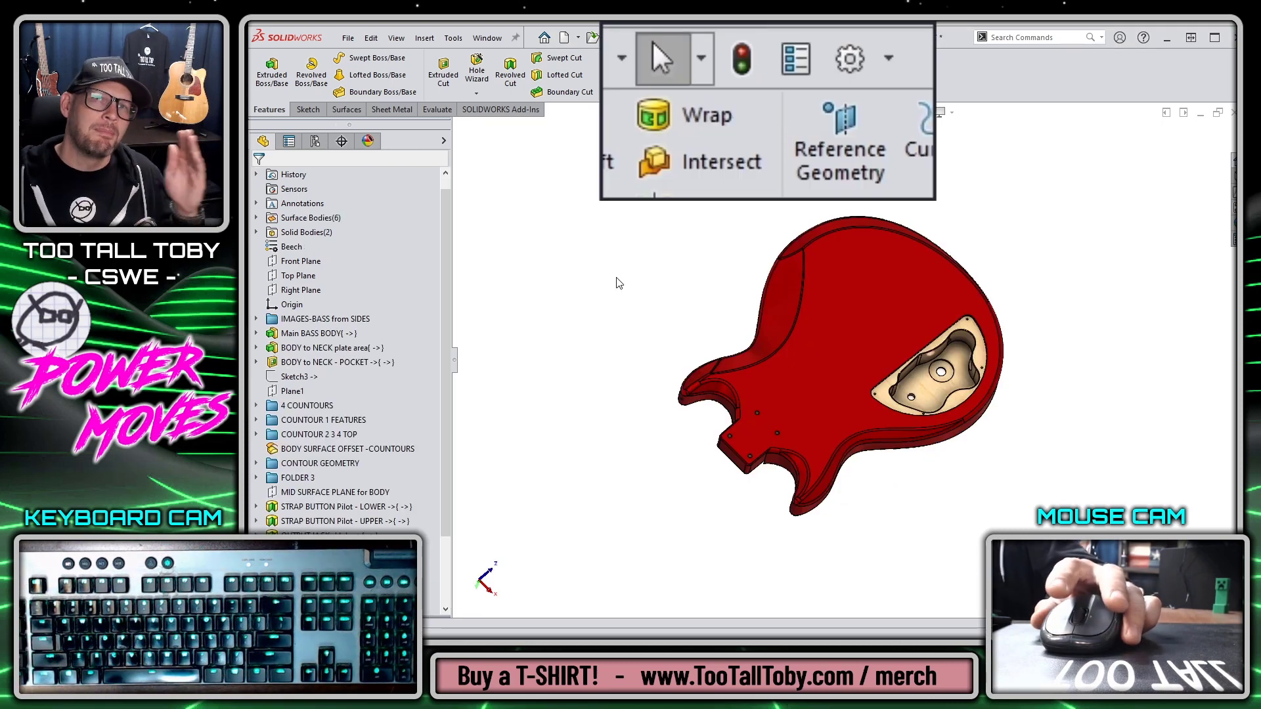